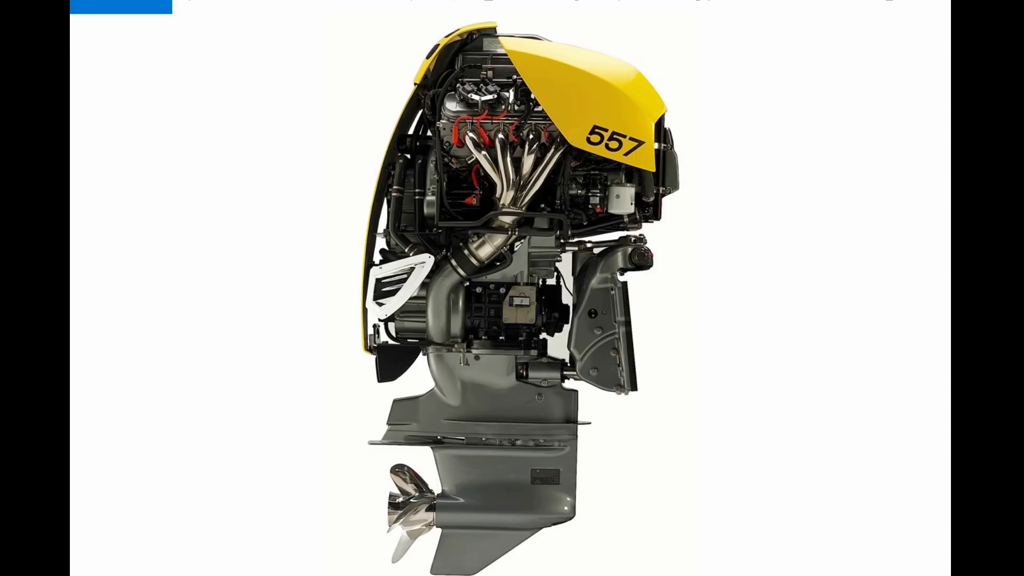
# Step: Switch to the "Crankpin vs main journal" Excel workbook and look over the list of engines being compared
pyautogui.moveTo(601, 575)
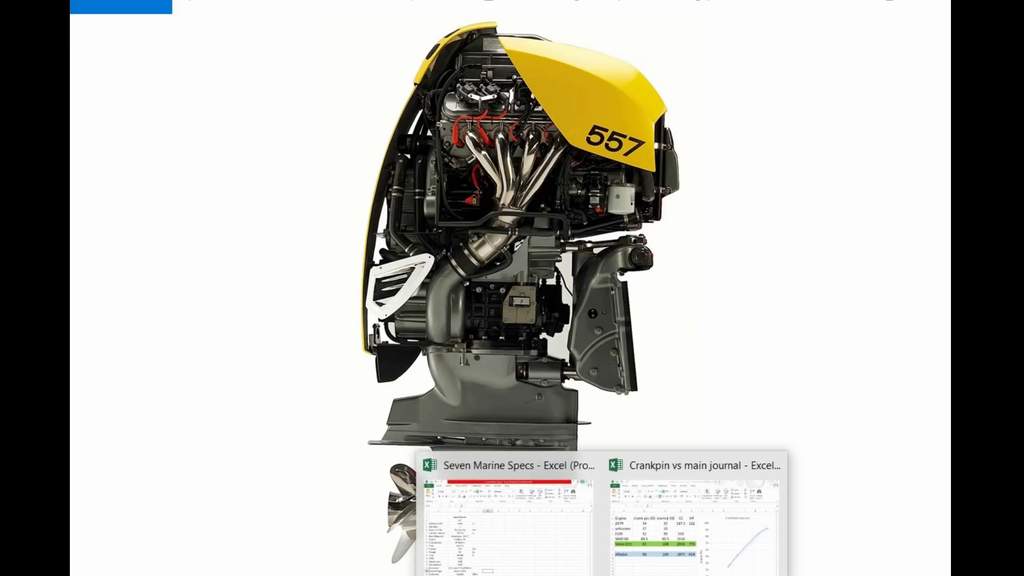
pyautogui.click(648, 562)
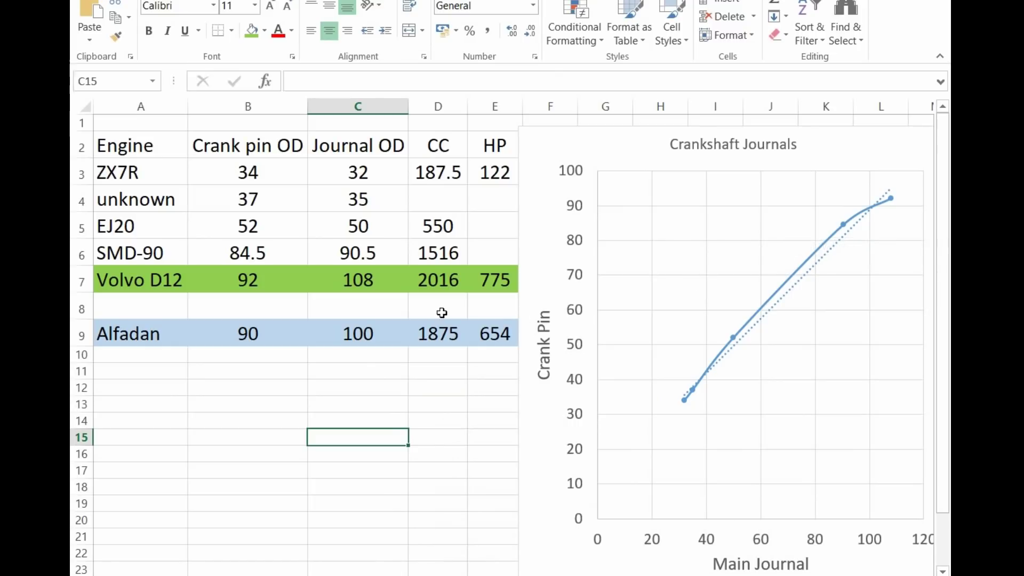
pyautogui.moveTo(140, 146); pyautogui.dragTo(155, 335)
pyautogui.click(229, 387)
pyautogui.click(154, 180)
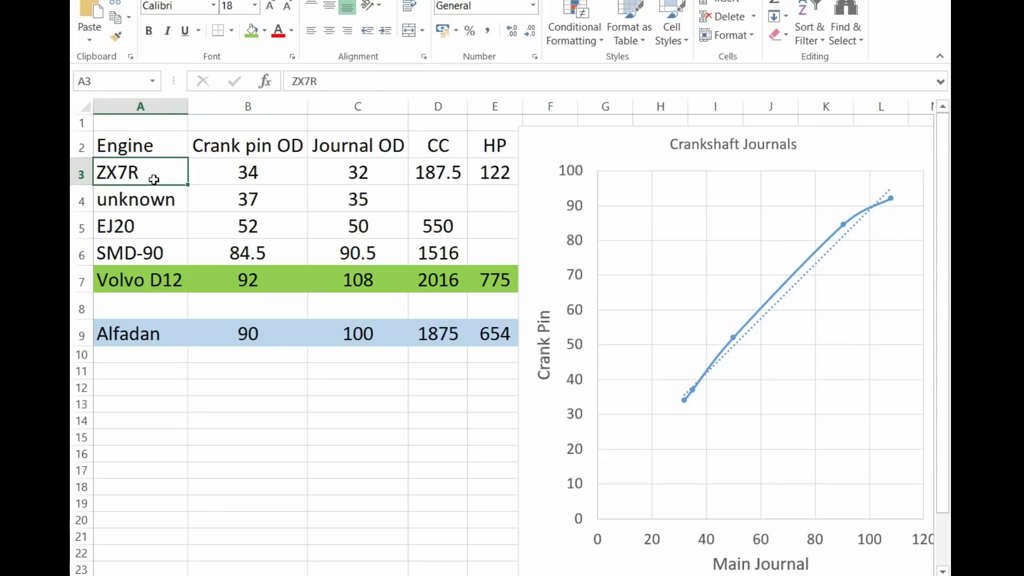
# Step: Examine the crank pin and journal diameters of the unknown and EJ20 engines, plus the SMD-90 and Volvo D12 entries
pyautogui.click(153, 198)
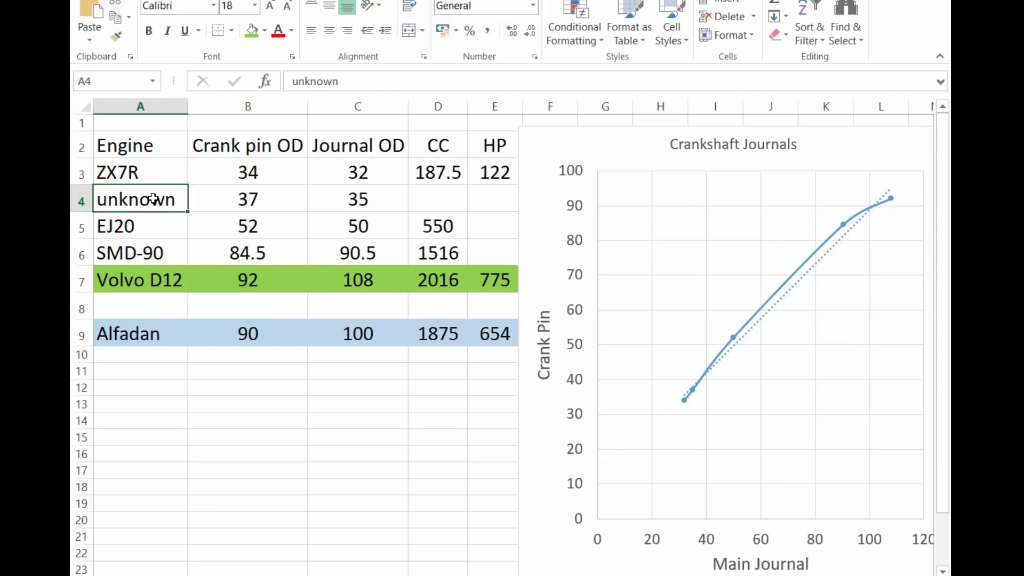
pyautogui.click(238, 192)
pyautogui.click(358, 195)
pyautogui.click(288, 211)
pyautogui.click(160, 206)
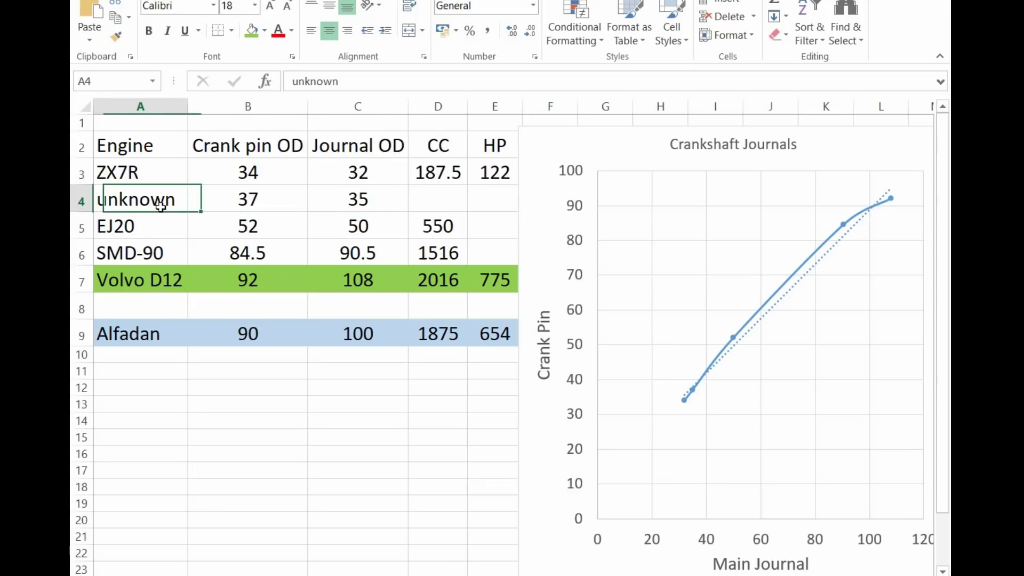
pyautogui.click(244, 210)
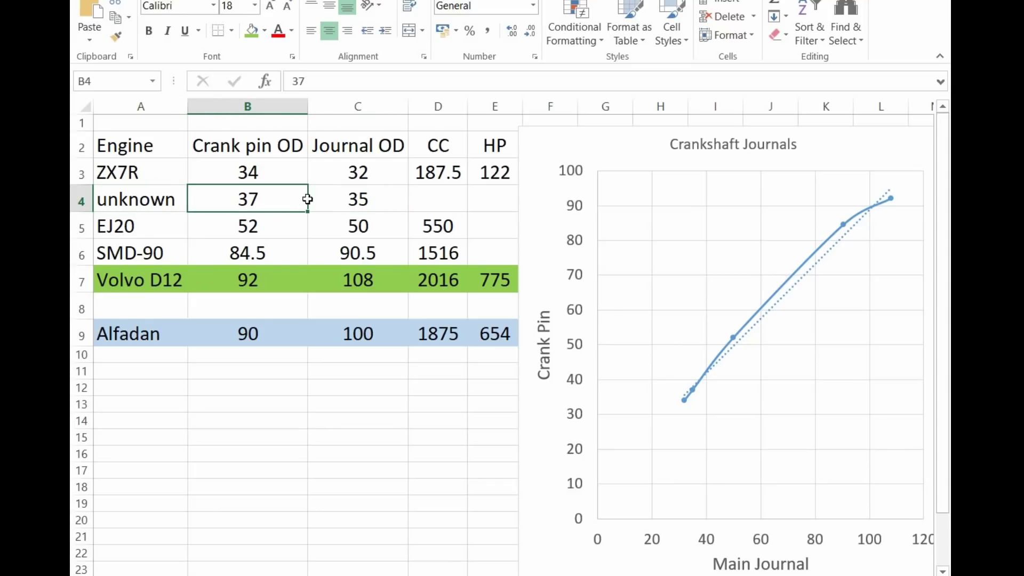
pyautogui.click(343, 200)
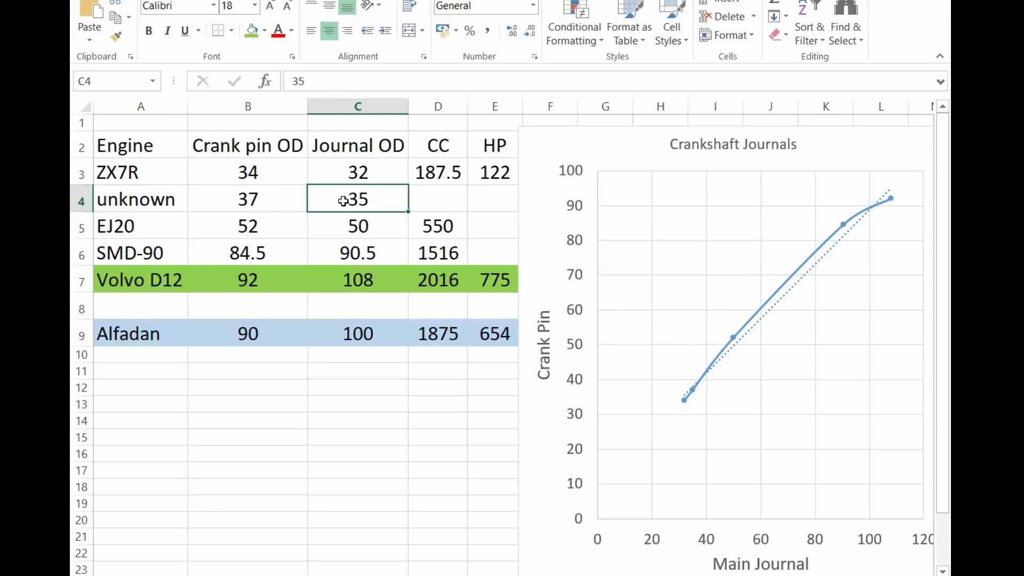
pyautogui.click(161, 227)
pyautogui.click(205, 236)
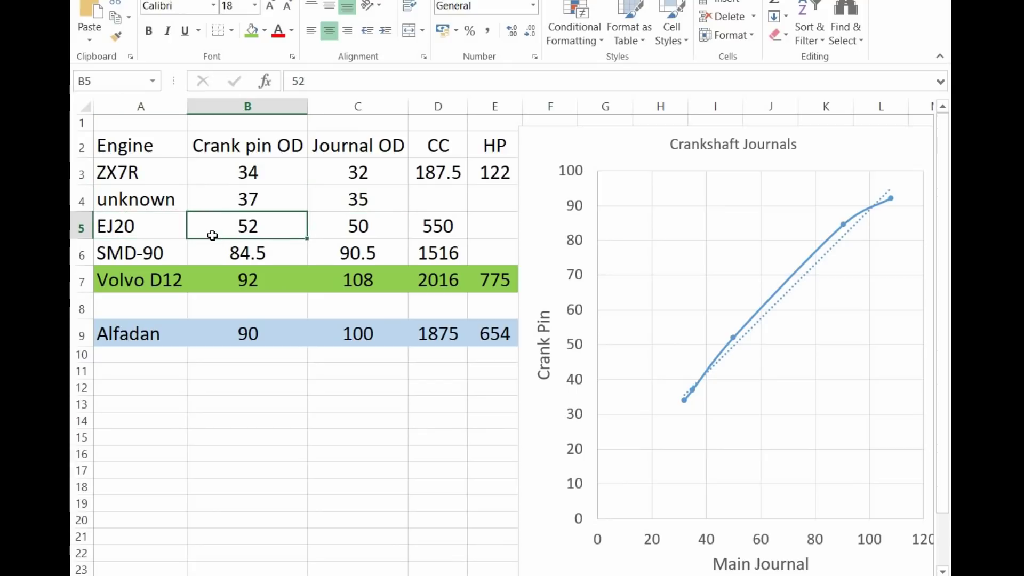
pyautogui.click(162, 260)
pyautogui.click(160, 283)
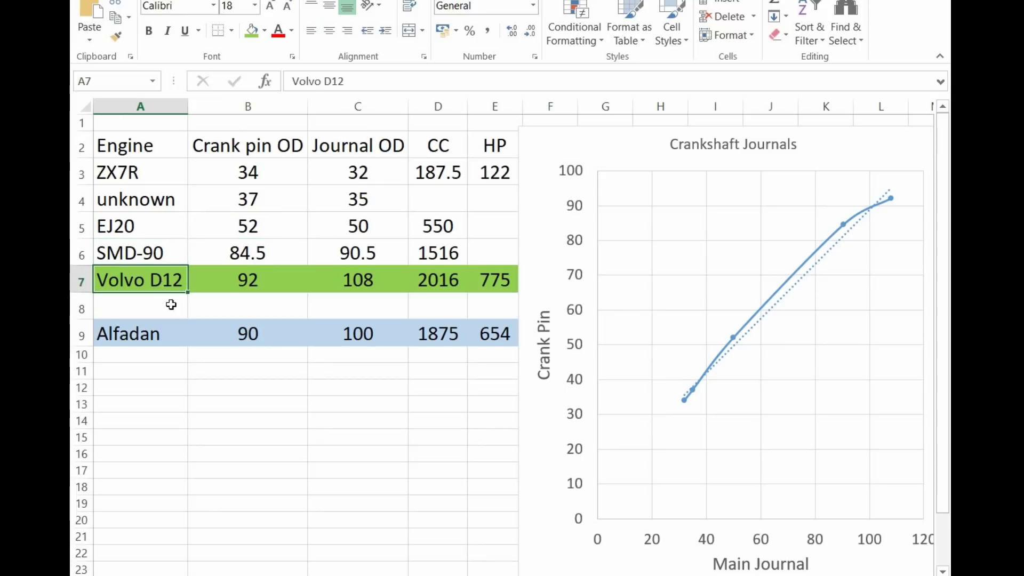
# Step: Review the ZX7R's crank pin, journal, CC and HP figures and the EJ20's displacement
pyautogui.moveTo(247, 167); pyautogui.dragTo(446, 265)
pyautogui.click(288, 185)
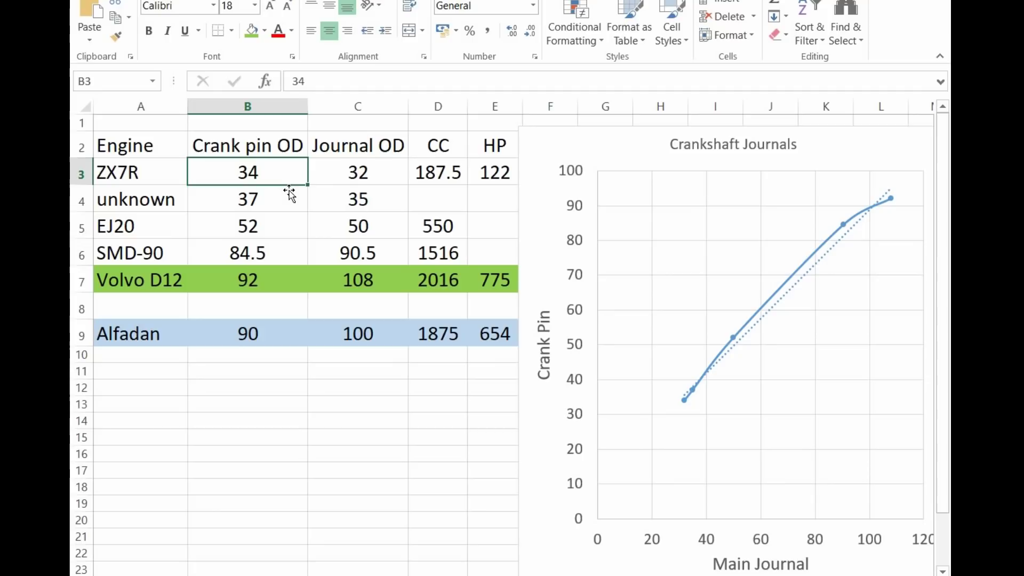
pyautogui.click(362, 177)
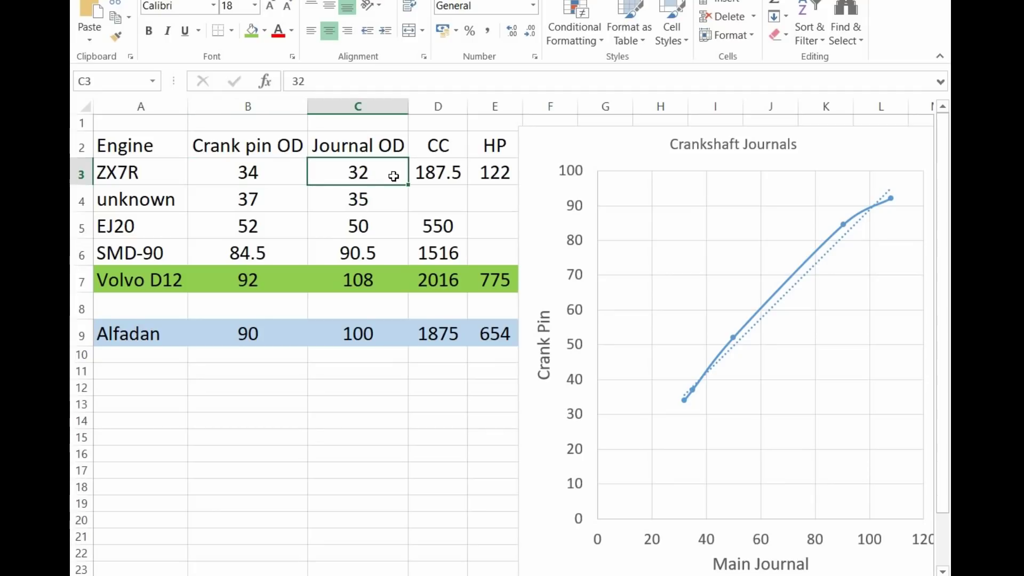
pyautogui.click(438, 173)
pyautogui.click(514, 177)
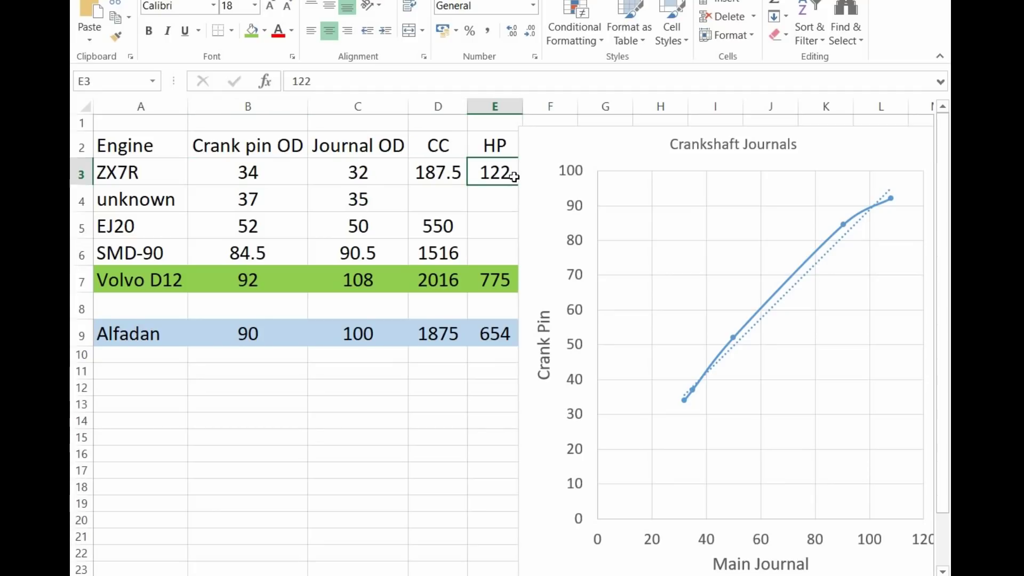
pyautogui.click(507, 229)
pyautogui.click(457, 206)
pyautogui.click(463, 224)
pyautogui.click(482, 226)
pyautogui.click(336, 224)
pyautogui.click(461, 225)
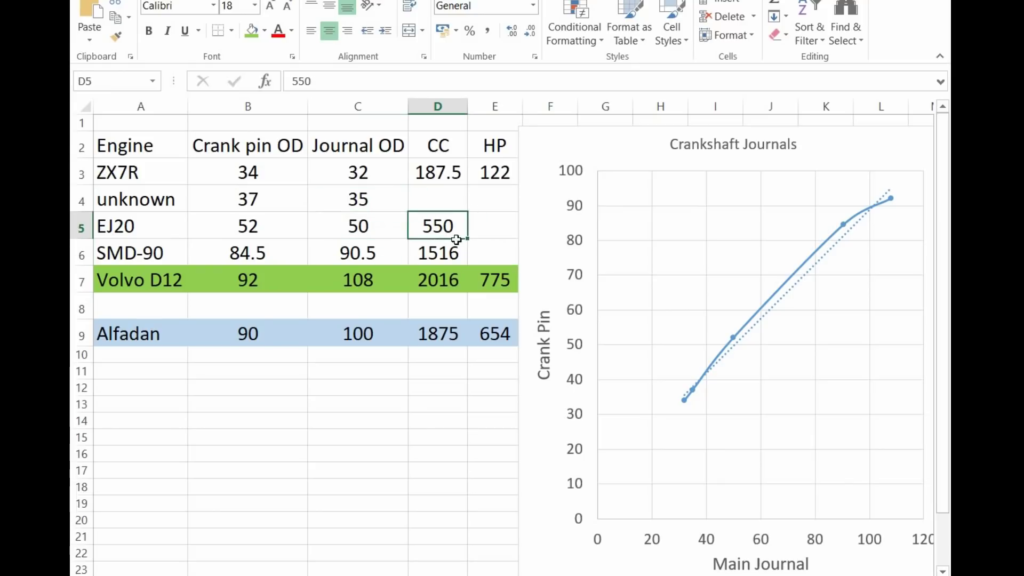
# Step: Compare crank pin OD with journal OD for the smaller engines, ZX7R and EJ20
pyautogui.moveTo(282, 152); pyautogui.dragTo(408, 145)
pyautogui.click(395, 181)
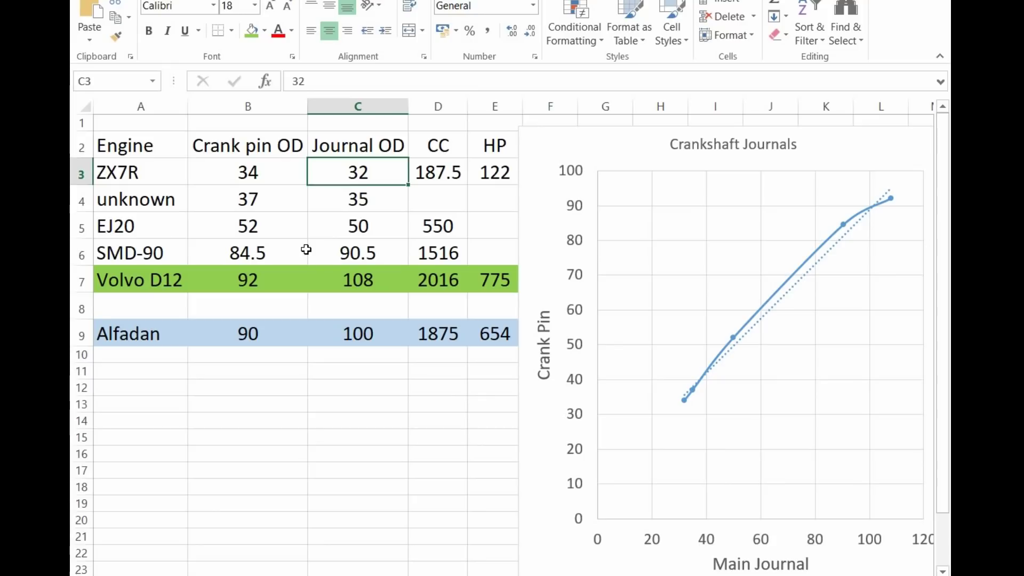
pyautogui.moveTo(277, 177); pyautogui.dragTo(358, 177)
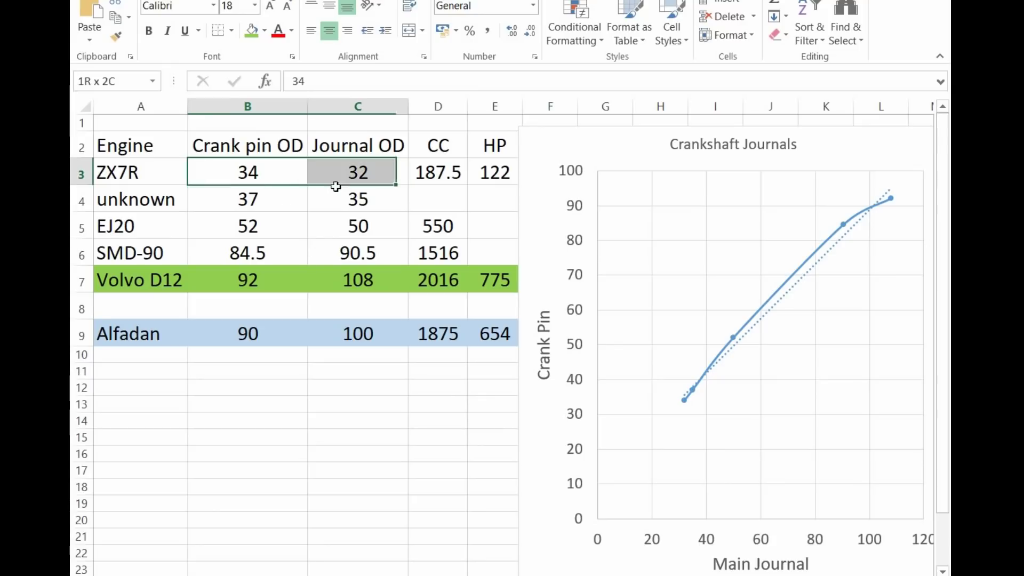
pyautogui.click(352, 235)
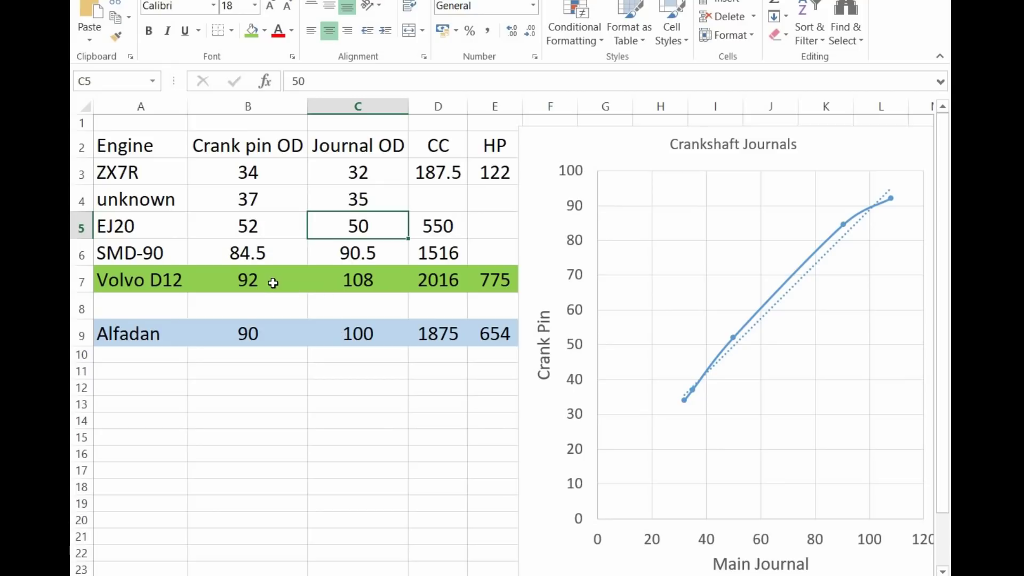
# Step: Examine the Volvo D12 row's crank pin and journal diameters, displacement and horsepower
pyautogui.click(170, 291)
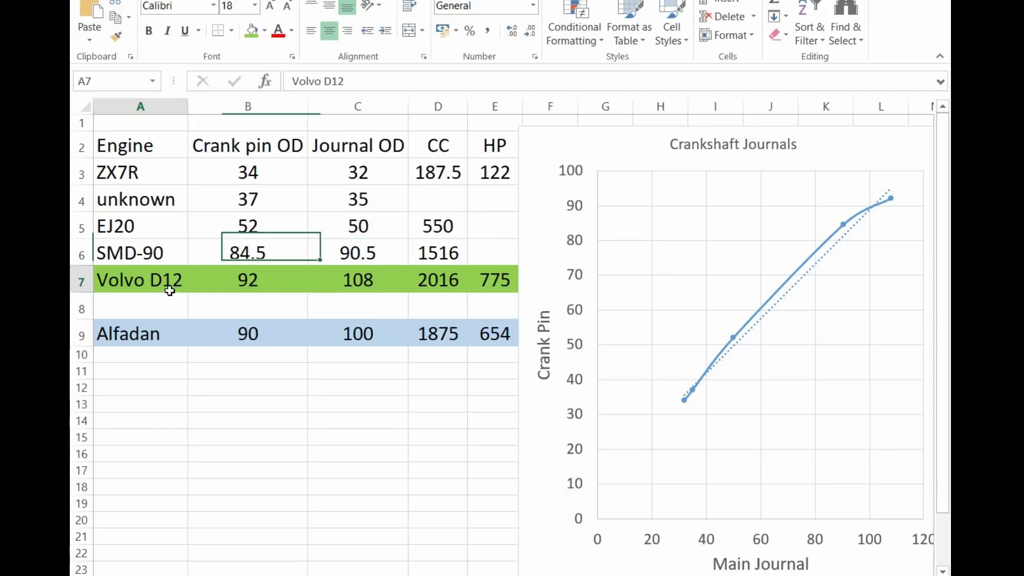
pyautogui.click(207, 308)
pyautogui.click(218, 291)
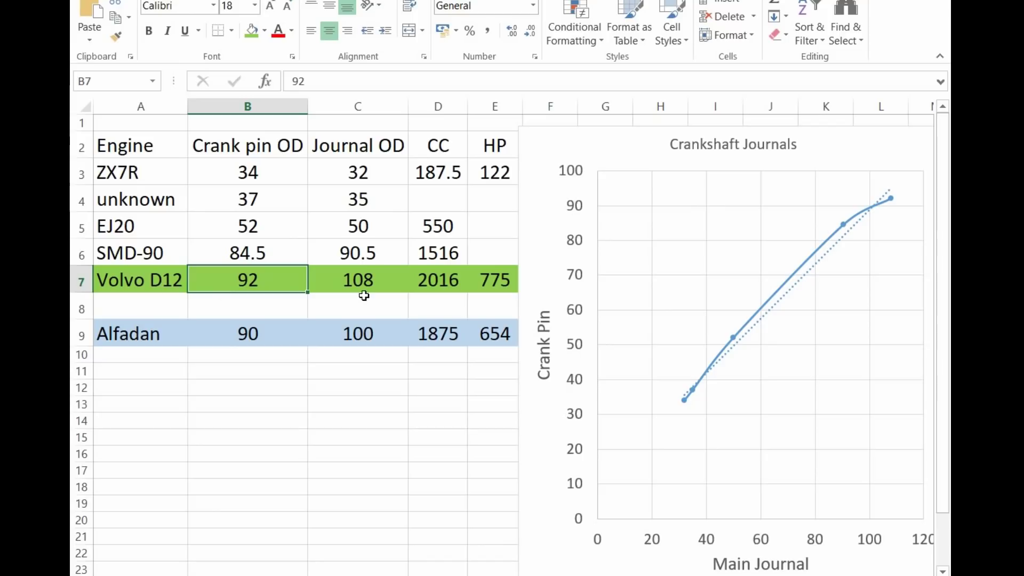
pyautogui.click(498, 277)
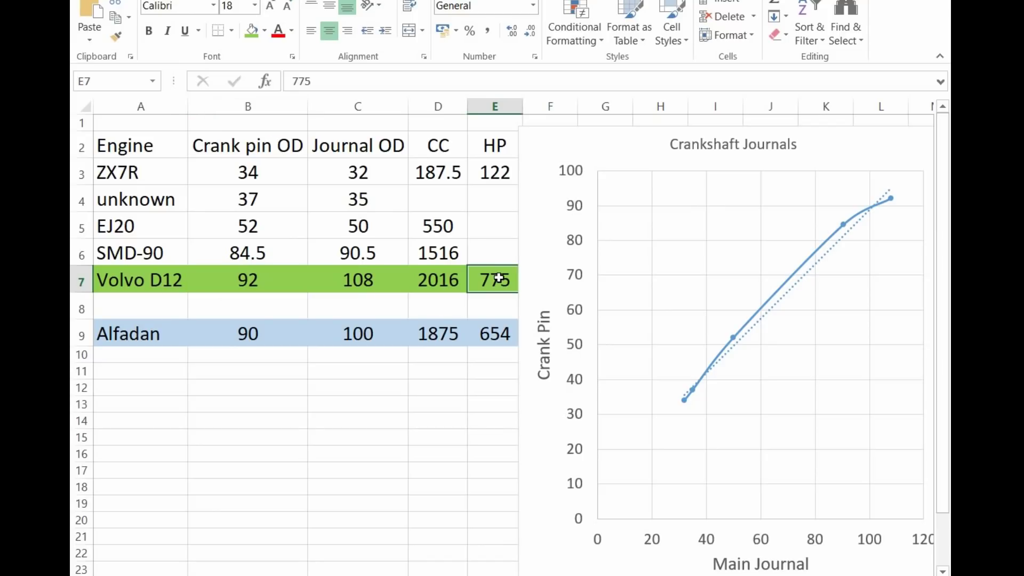
pyautogui.click(442, 303)
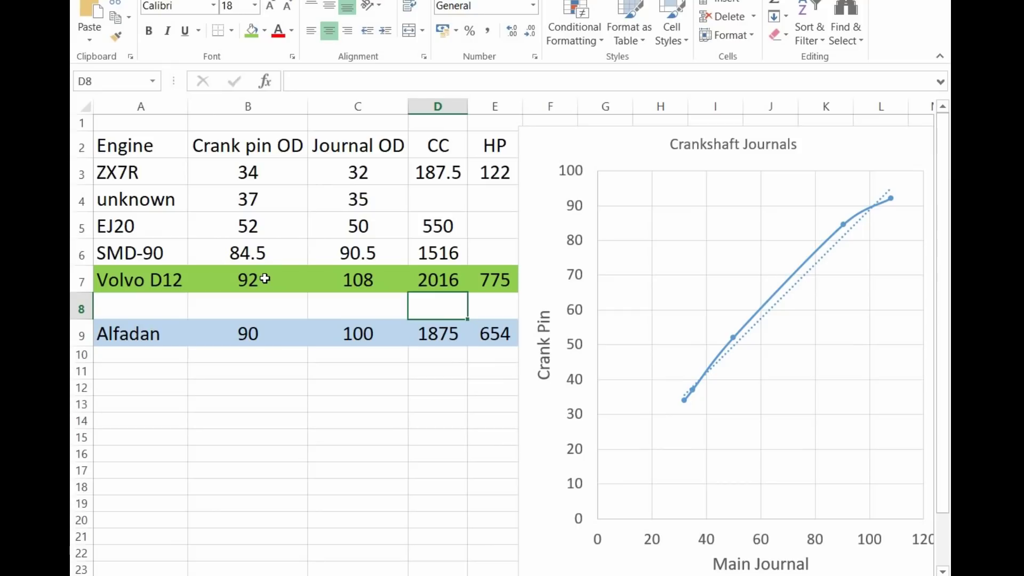
pyautogui.click(425, 281)
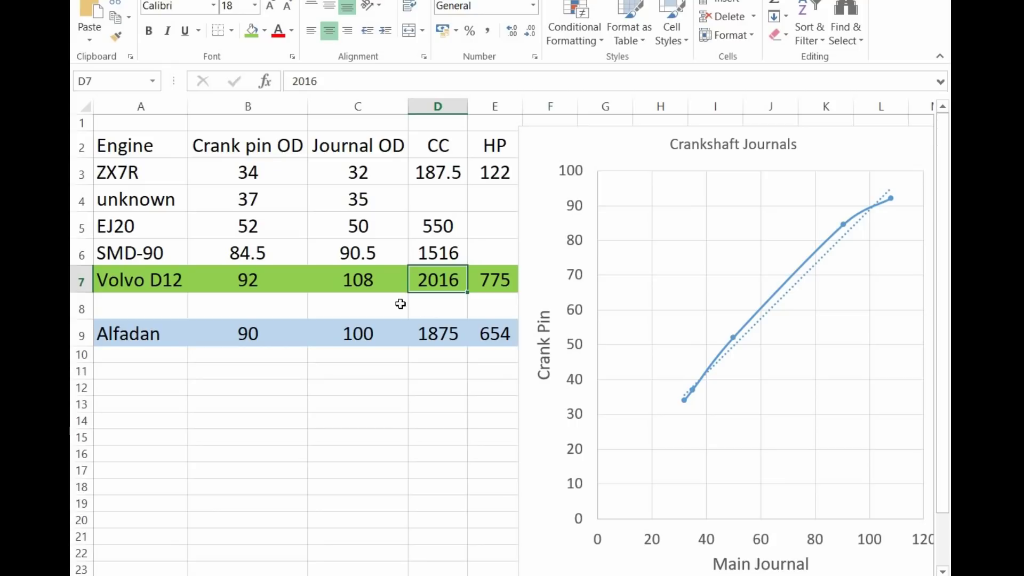
pyautogui.click(295, 290)
pyautogui.click(372, 284)
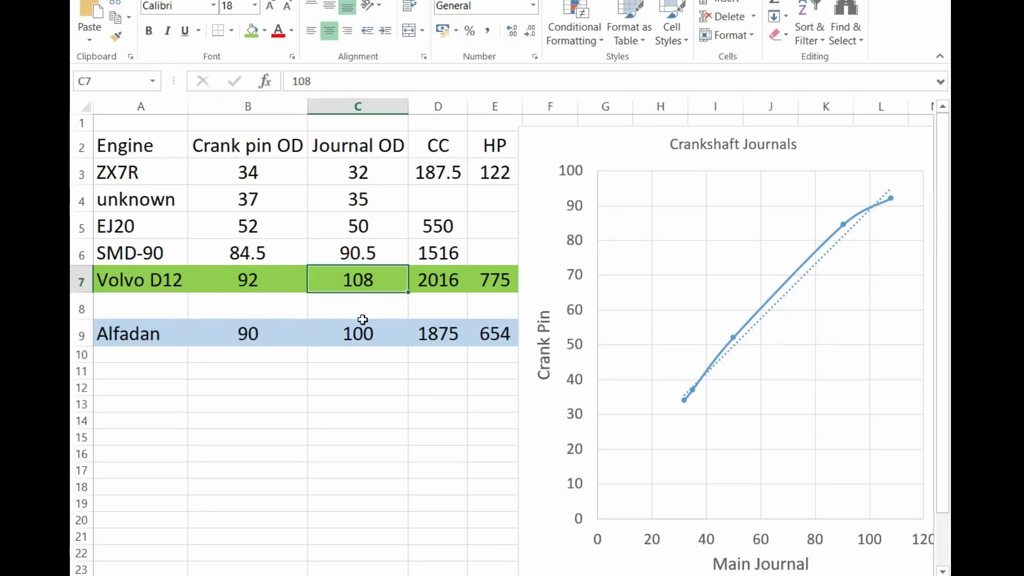
# Step: Compare the Alfadan engine's displacement and horsepower with the Volvo D12's, and check the Alfadan journal and crank pin sizes
pyautogui.click(441, 333)
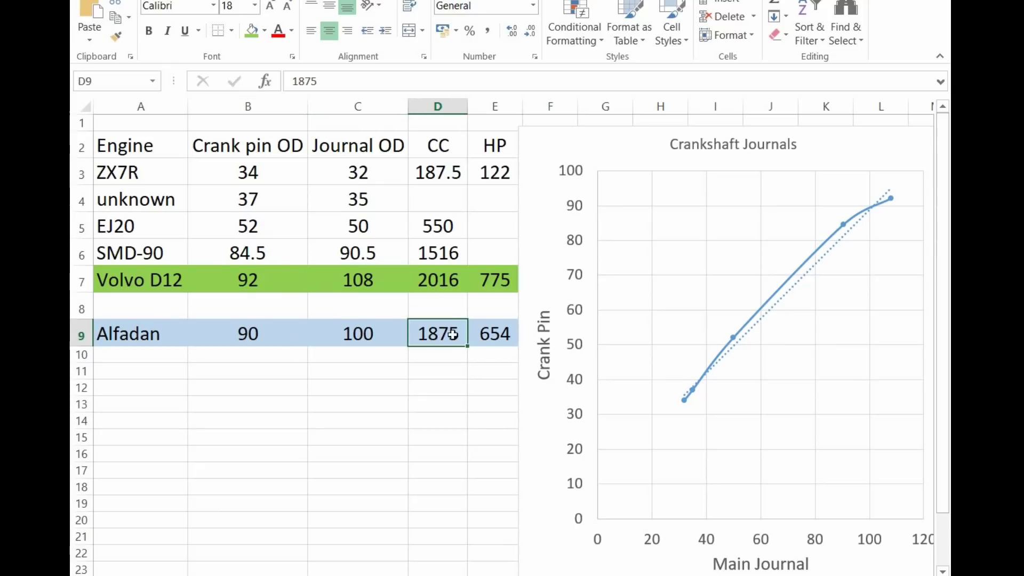
pyautogui.click(486, 340)
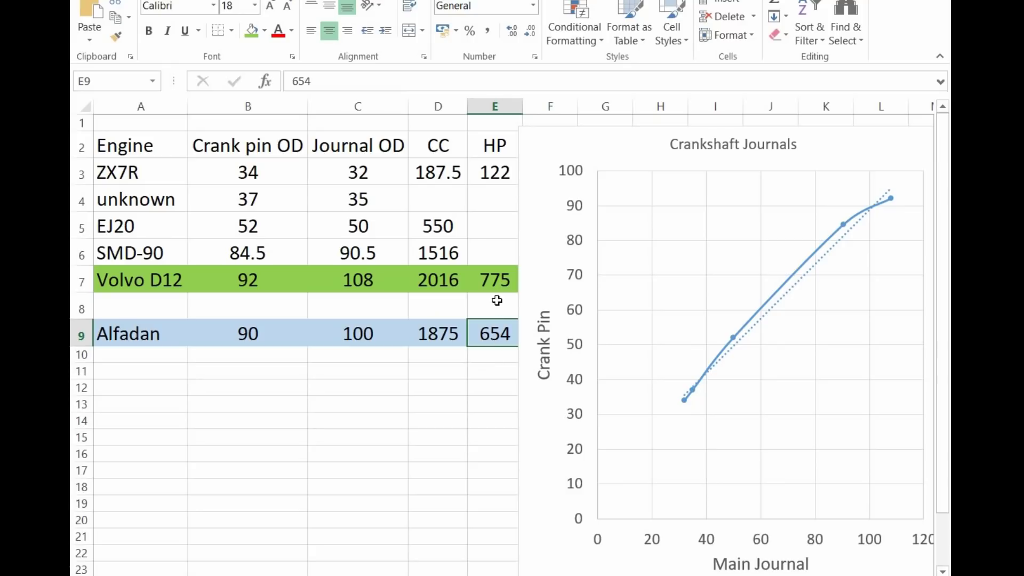
pyautogui.click(495, 283)
pyautogui.click(446, 333)
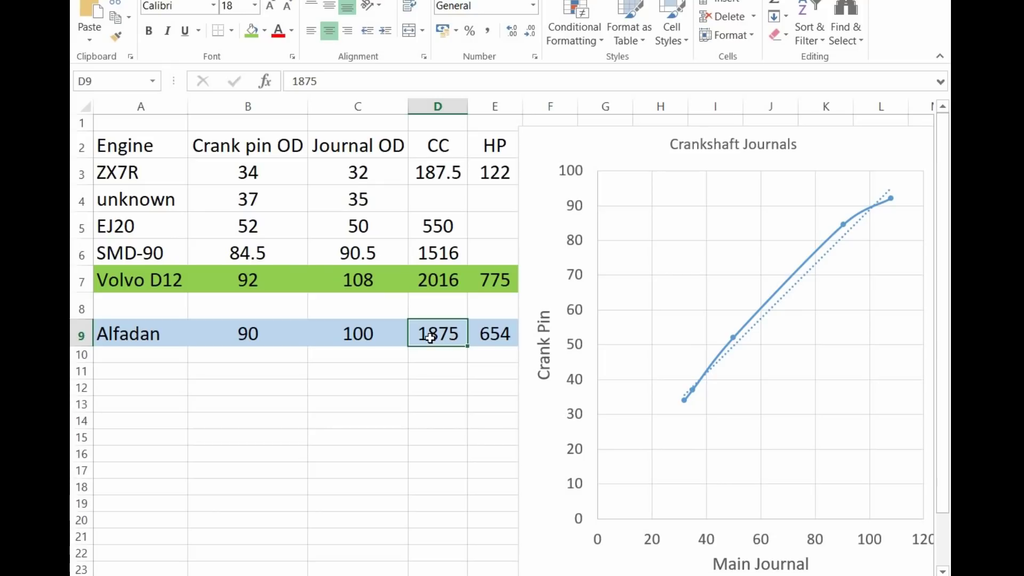
pyautogui.click(451, 292)
pyautogui.click(449, 333)
pyautogui.click(395, 332)
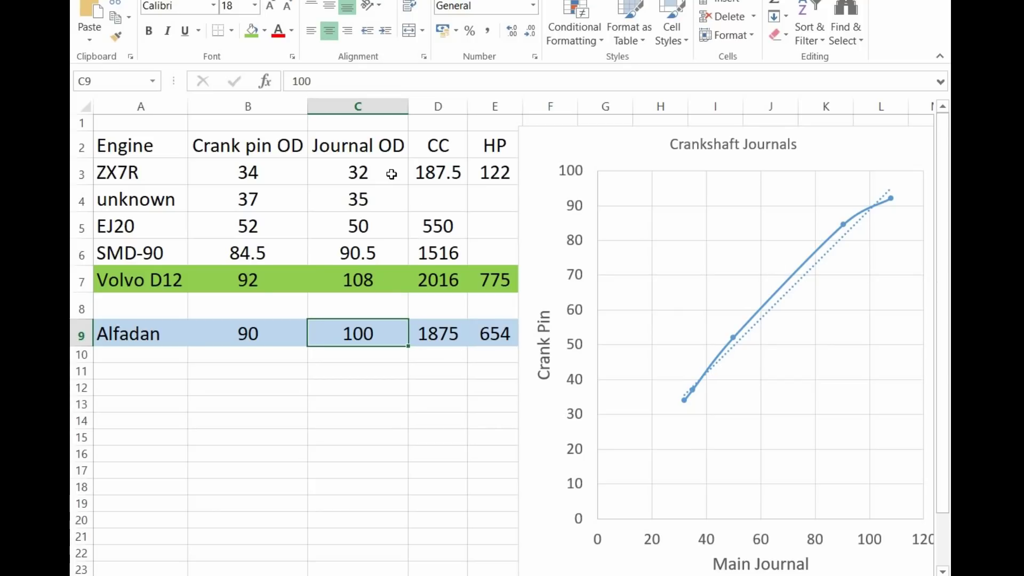
pyautogui.click(301, 329)
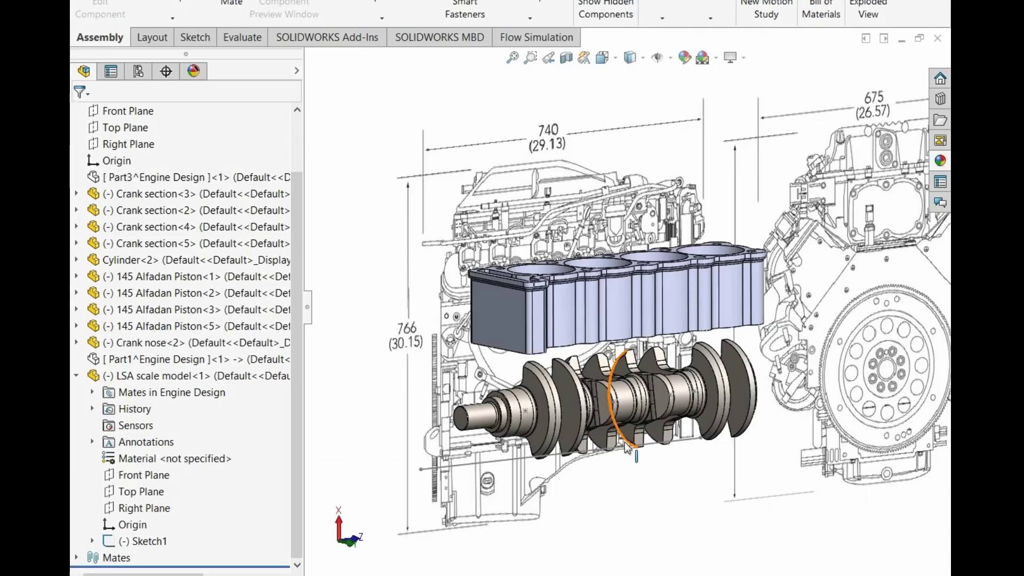
# Step: In the SOLIDWORKS Engine Design assembly, rotate the crankshaft by the front counterweight face of Crank section<4>
pyautogui.moveTo(330, 280); pyautogui.dragTo(680, 347, button='middle')
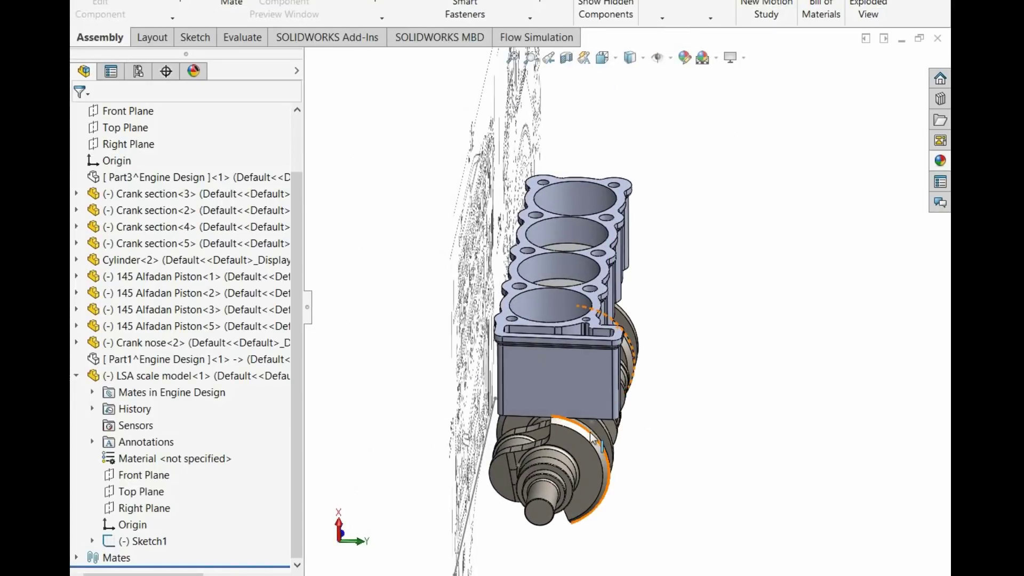
pyautogui.click(581, 519)
pyautogui.moveTo(580, 519); pyautogui.dragTo(583, 426)
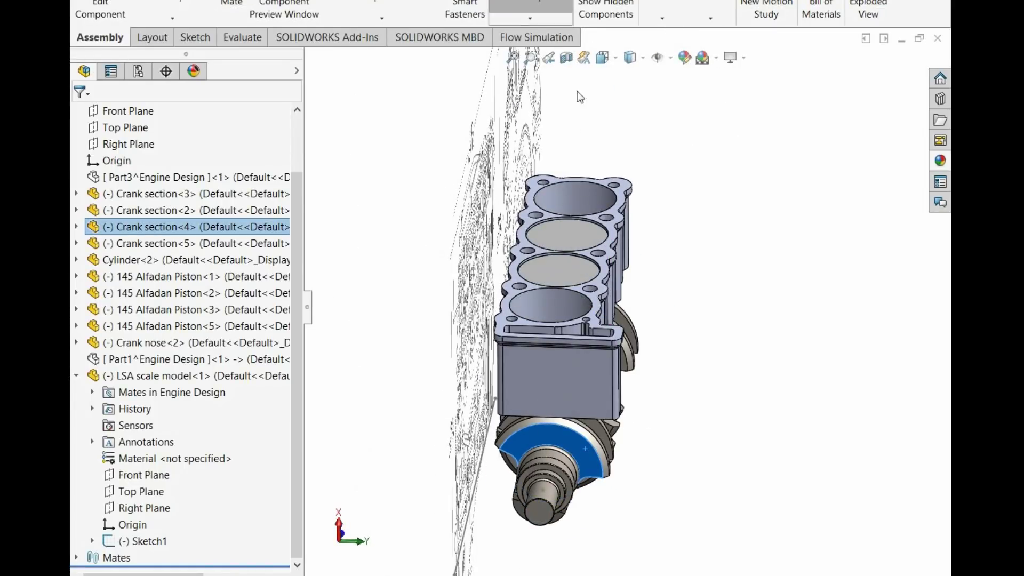
# Step: Create a planar section view from the selected Crank section<4> face with an offset of -69 mm
pyautogui.click(566, 58)
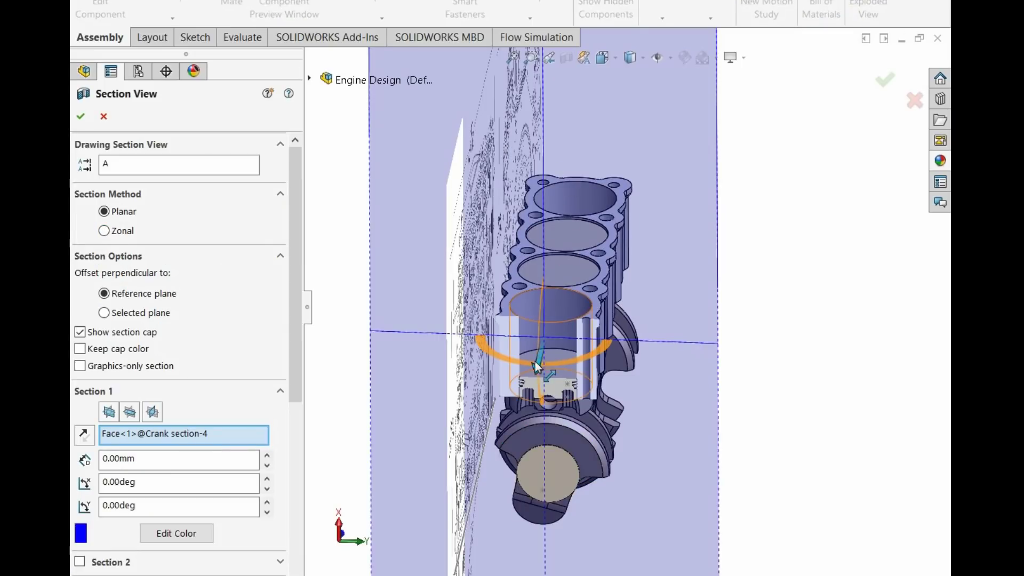
pyautogui.moveTo(536, 366); pyautogui.dragTo(549, 351)
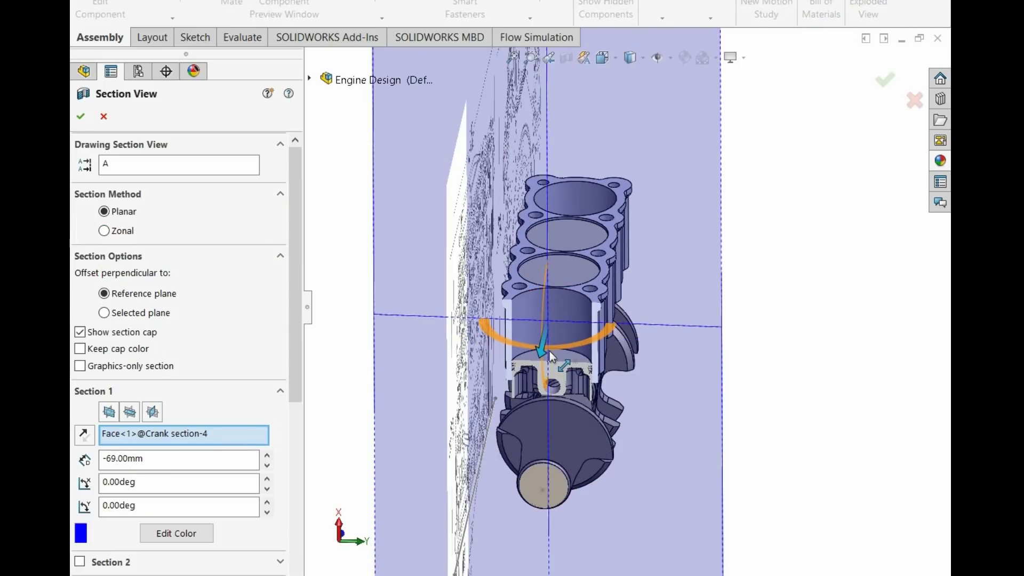
pyautogui.click(82, 117)
# Step: Turn the sectioned crankshaft by its exposed crank webs to move the pistons through their stroke
pyautogui.click(553, 391)
pyautogui.click(620, 466)
pyautogui.moveTo(572, 431); pyautogui.dragTo(530, 439)
pyautogui.click(529, 440)
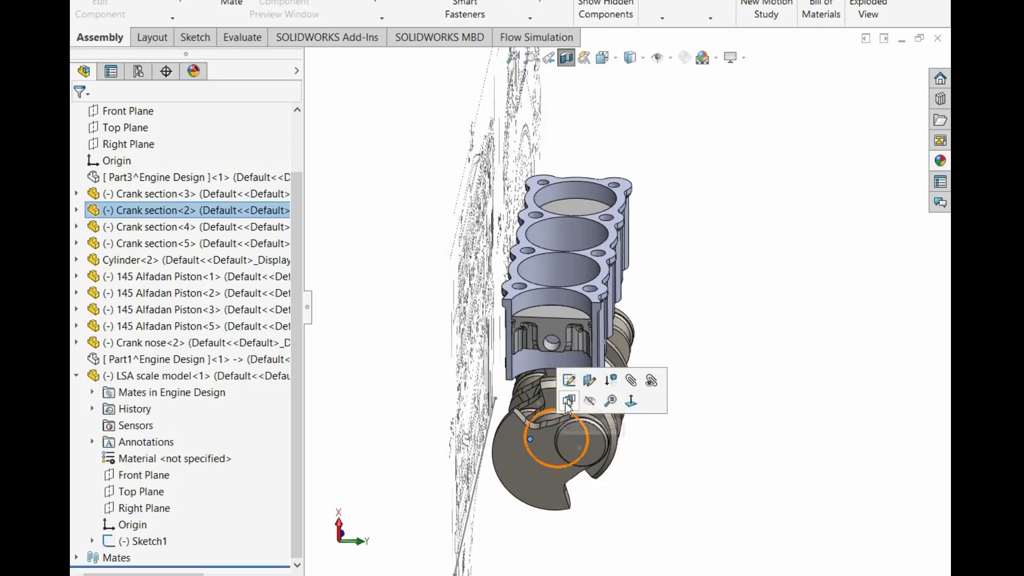
pyautogui.click(715, 441)
pyautogui.moveTo(566, 399); pyautogui.dragTo(607, 373)
pyautogui.click(714, 418)
pyautogui.moveTo(580, 428); pyautogui.dragTo(554, 486)
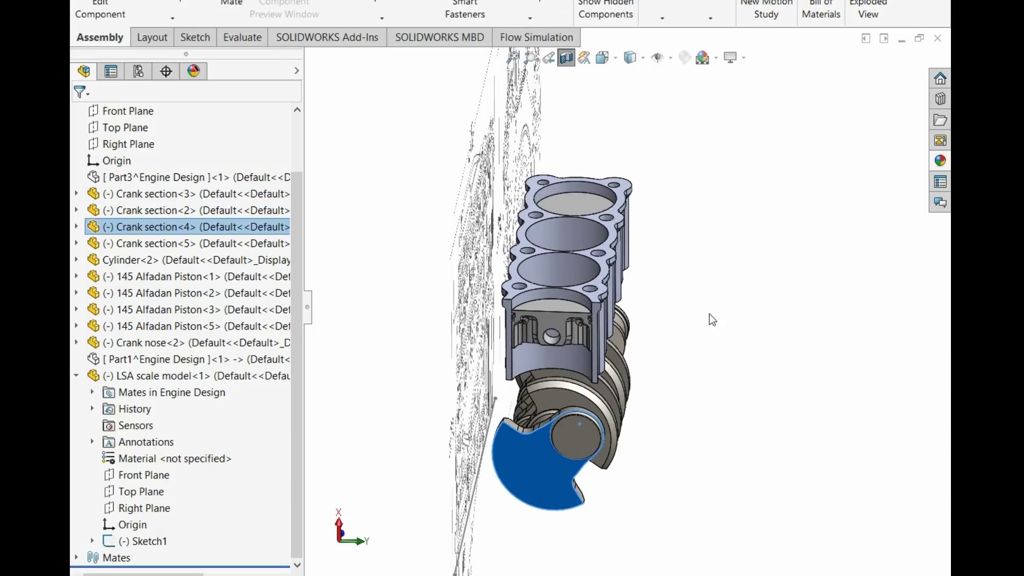
# Step: Dismiss the unsaved document notification and inspect the sectioned cylinder block and crankshaft from an angle and end-on
pyautogui.click(703, 427)
pyautogui.moveTo(704, 428); pyautogui.dragTo(728, 528, button='middle')
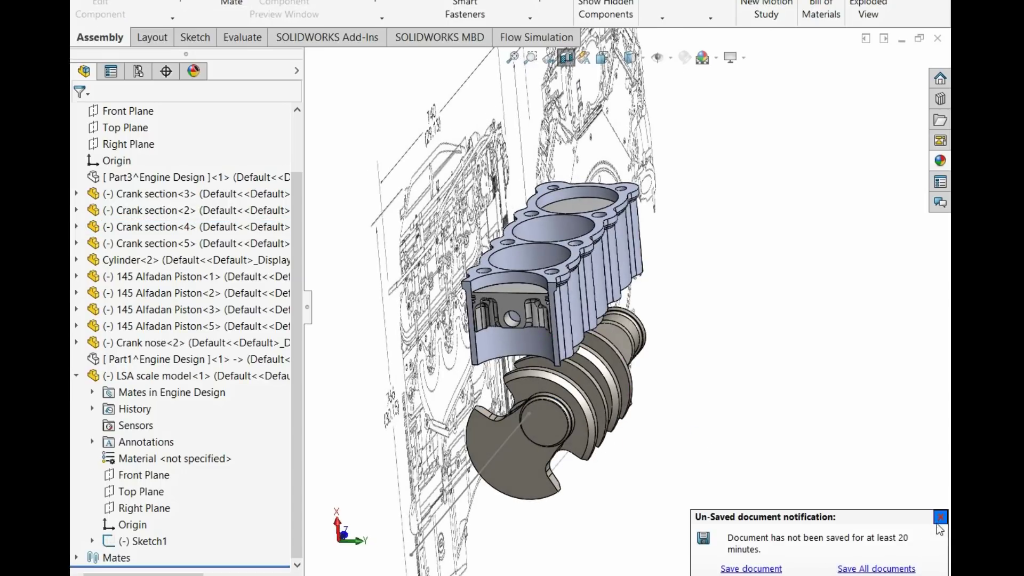
pyautogui.click(940, 516)
pyautogui.moveTo(671, 466); pyautogui.dragTo(701, 480, button='middle')
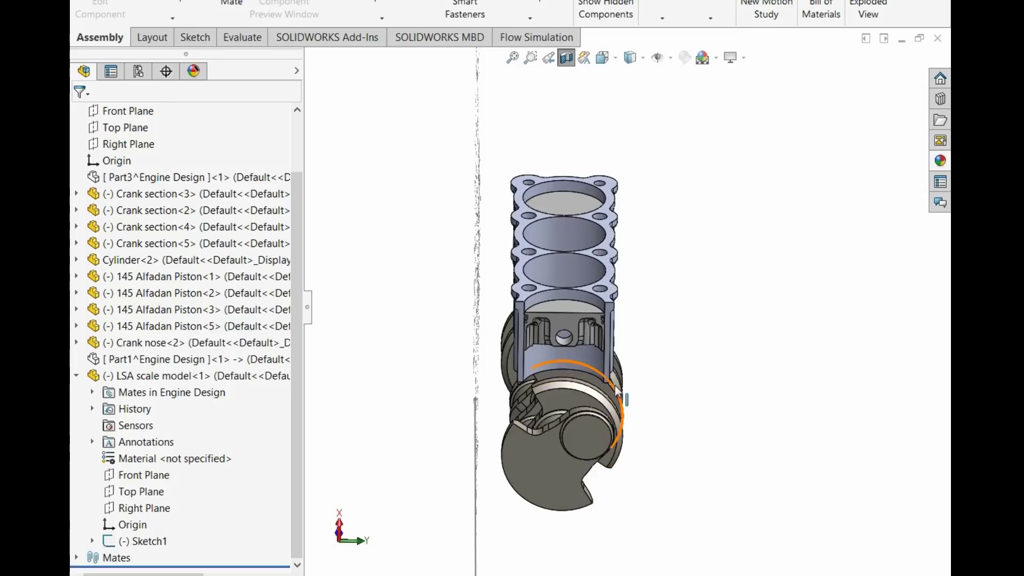
# Step: Inspect the sectioned front cylinder and piston, then turn the crankshaft by the exposed counterweight of Crank section<4>
pyautogui.click(584, 295)
pyautogui.click(676, 324)
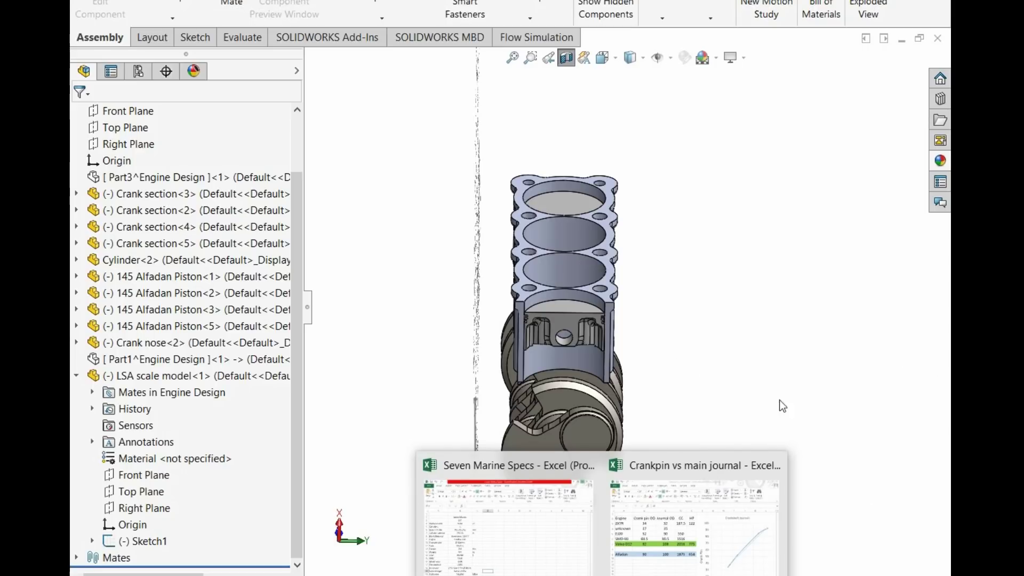
pyautogui.moveTo(734, 343)
pyautogui.mouseDown(button='middle')
pyautogui.moveTo(755, 329)
pyautogui.moveTo(606, 343)
pyautogui.mouseUp(button='middle')
pyautogui.click(586, 295)
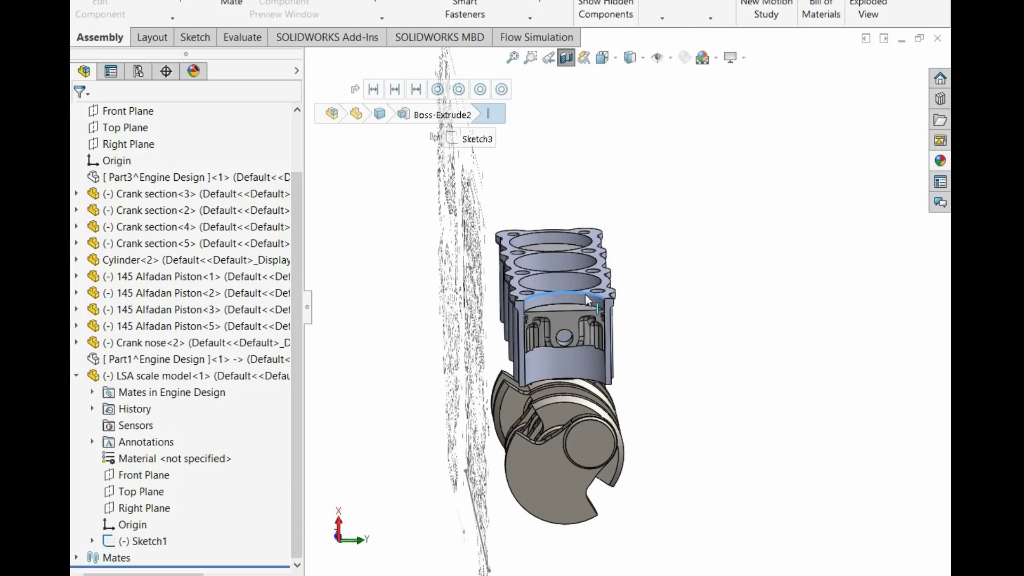
pyautogui.moveTo(690, 329); pyautogui.dragTo(692, 365, button='middle')
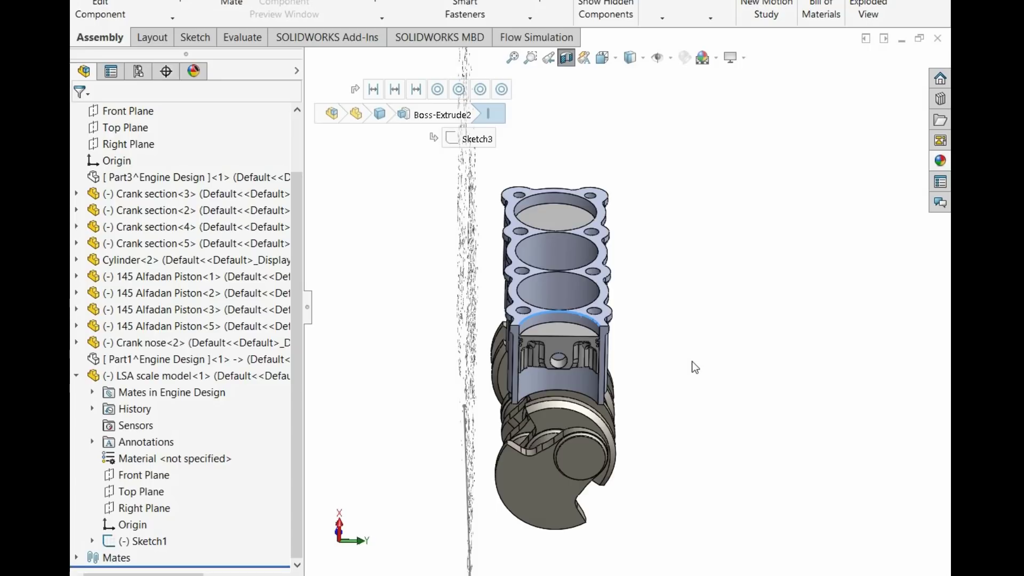
pyautogui.moveTo(690, 366); pyautogui.dragTo(599, 356, button='middle')
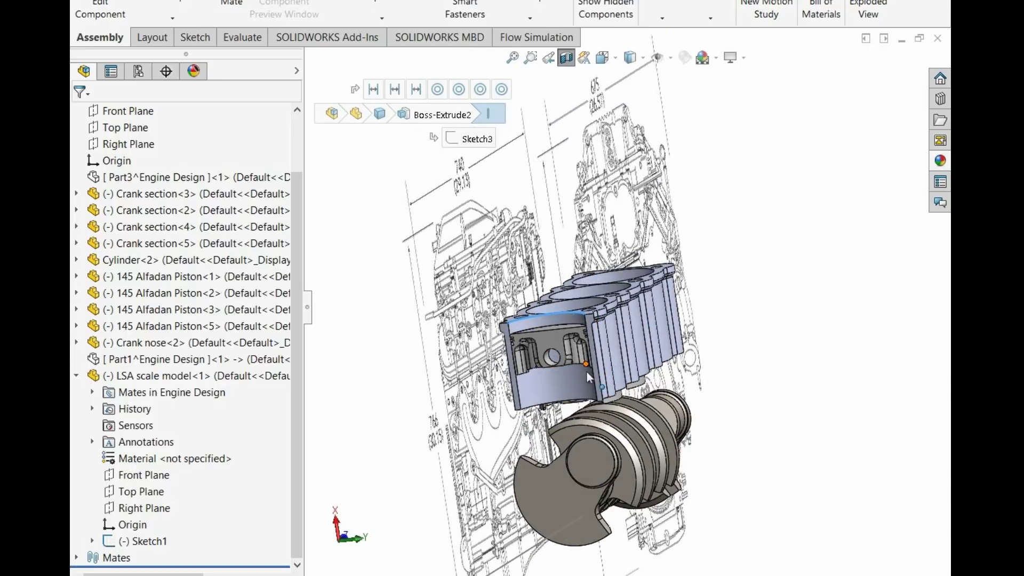
pyautogui.click(598, 448)
pyautogui.moveTo(541, 549); pyautogui.dragTo(661, 527)
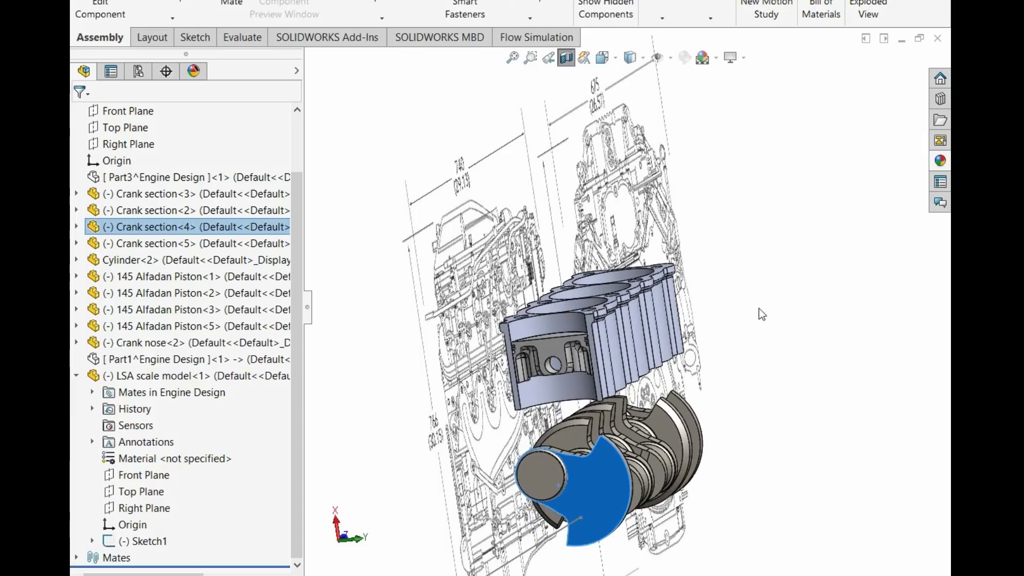
pyautogui.moveTo(661, 527); pyautogui.dragTo(799, 449, button='middle')
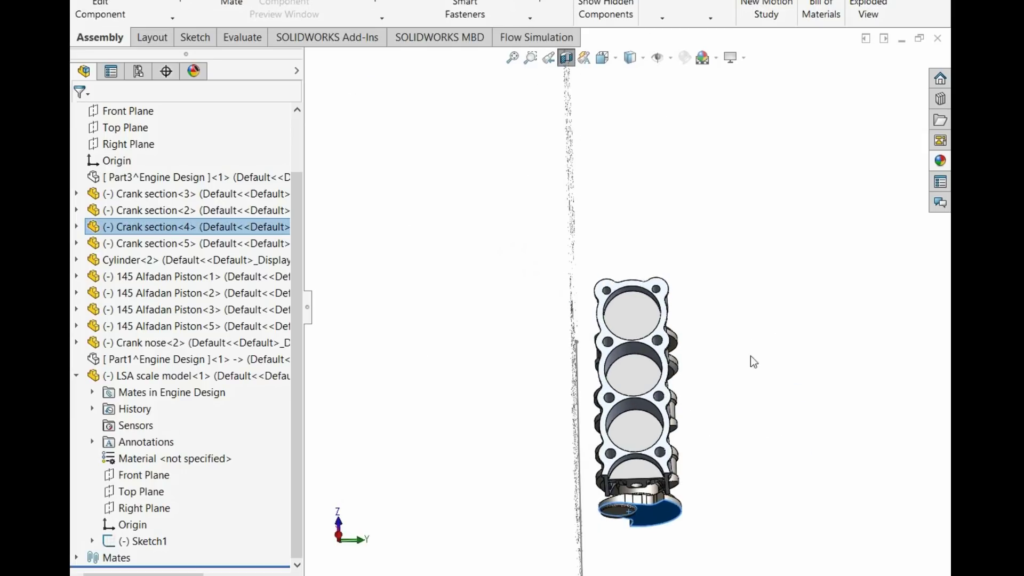
# Step: Turn off the section view and inspect the complete cylinder block and crankshaft against the LSA scale drawing
pyautogui.click(721, 221)
pyautogui.moveTo(722, 223); pyautogui.dragTo(610, 488, button='middle')
pyautogui.scroll(3, 609, 488)
pyautogui.click(610, 483)
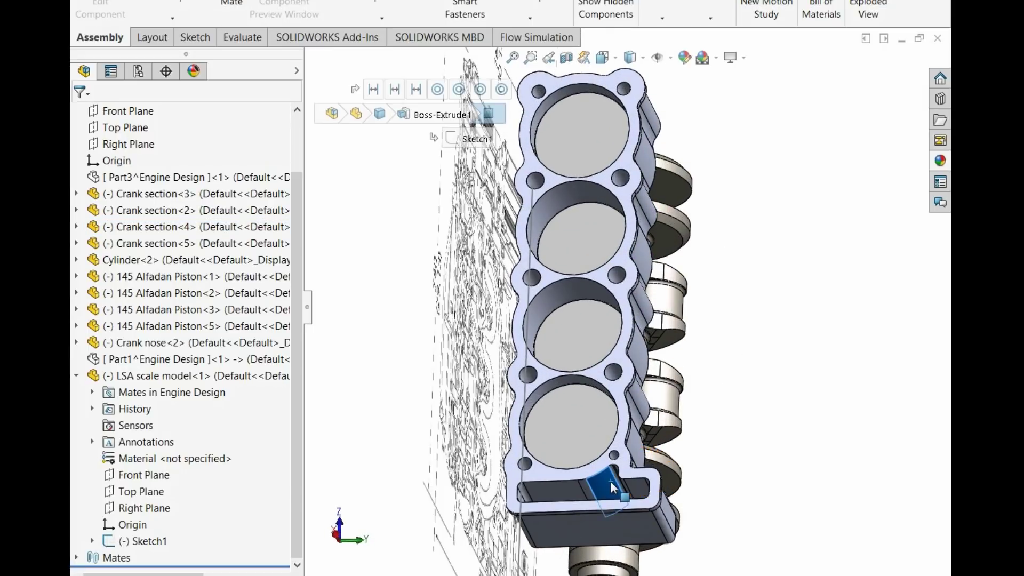
pyautogui.moveTo(679, 499)
pyautogui.mouseDown(button='middle')
pyautogui.moveTo(640, 427)
pyautogui.moveTo(683, 349)
pyautogui.moveTo(675, 394)
pyautogui.mouseUp(button='middle')
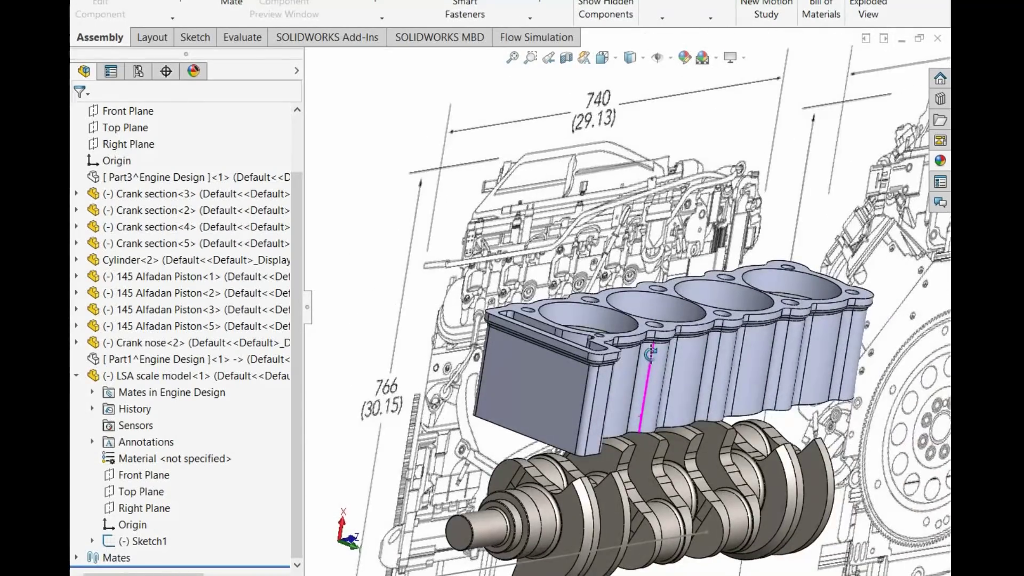
pyautogui.scroll(-5, 673, 403)
pyautogui.scroll(4, 659, 347)
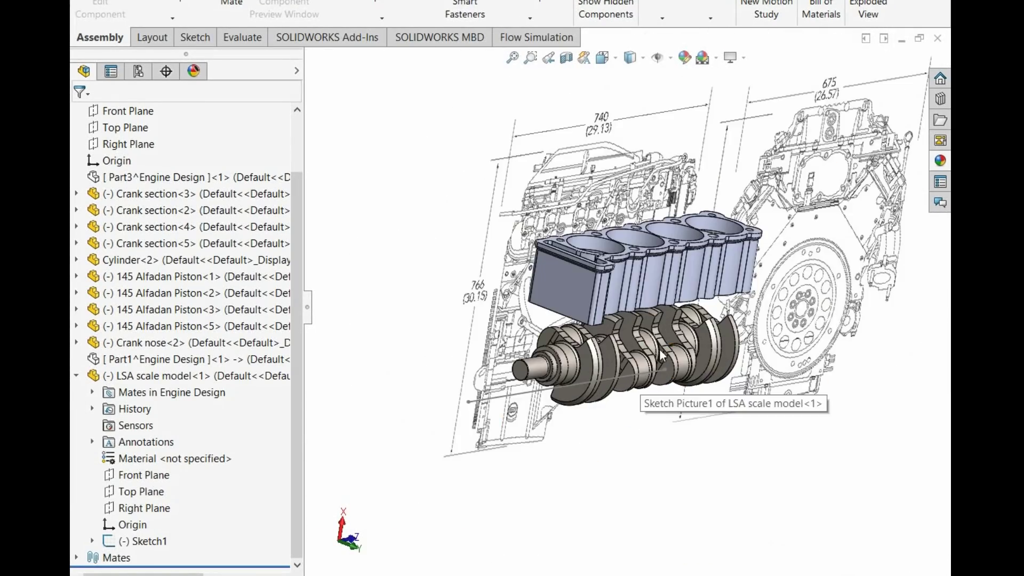
pyautogui.scroll(-2, 613, 362)
pyautogui.scroll(3, 590, 312)
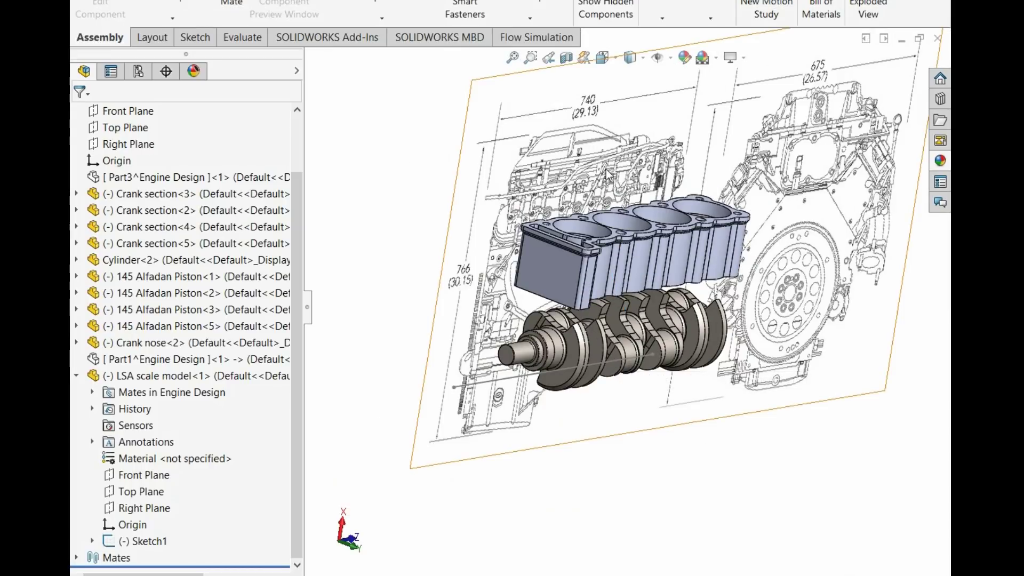
pyautogui.moveTo(413, 190); pyautogui.dragTo(809, 377, button='middle')
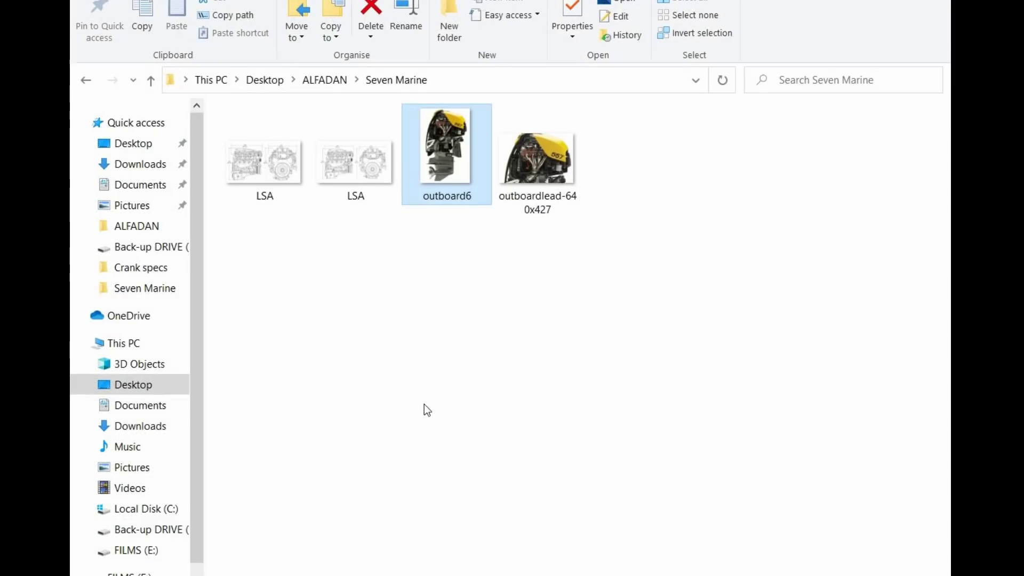
# Step: Switch to File Explorer and open the Speedmaster PCE276-1007 billet crankshaft image from the Crank specs folder inside ALFADAN
pyautogui.click(327, 79)
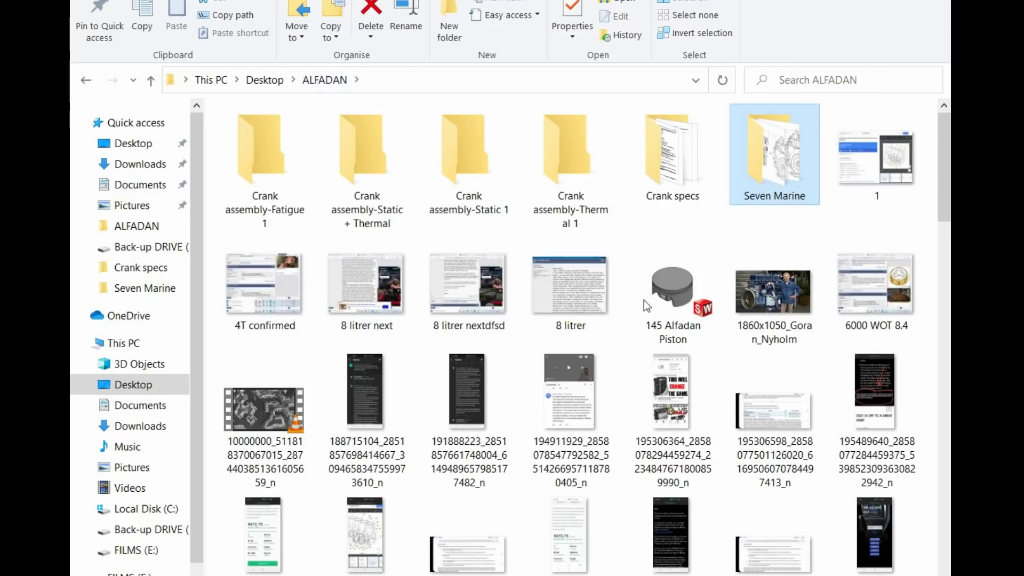
pyautogui.scroll(-5, 616, 346)
pyautogui.scroll(5, 616, 347)
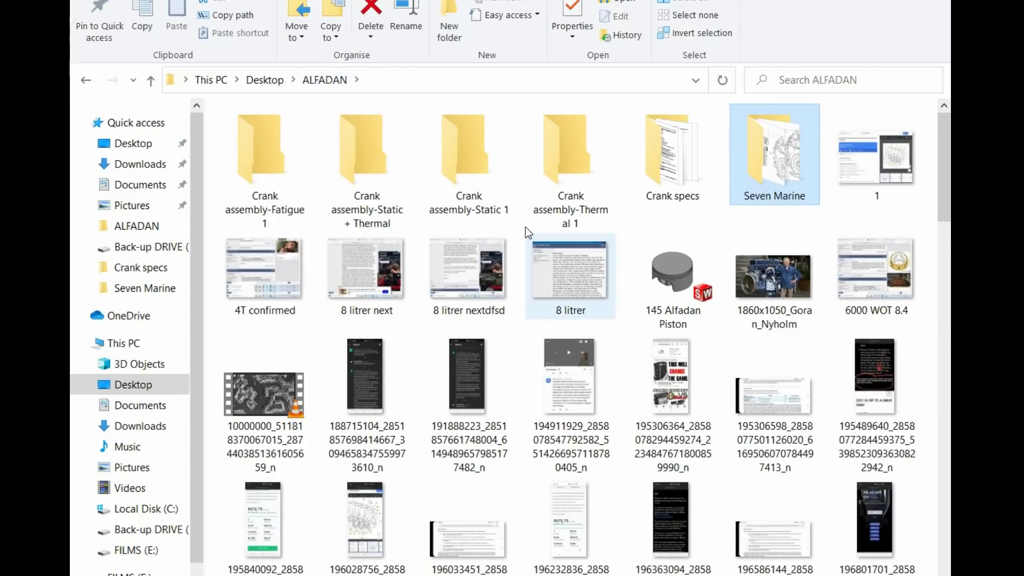
pyautogui.doubleClick(671, 160)
pyautogui.doubleClick(462, 162)
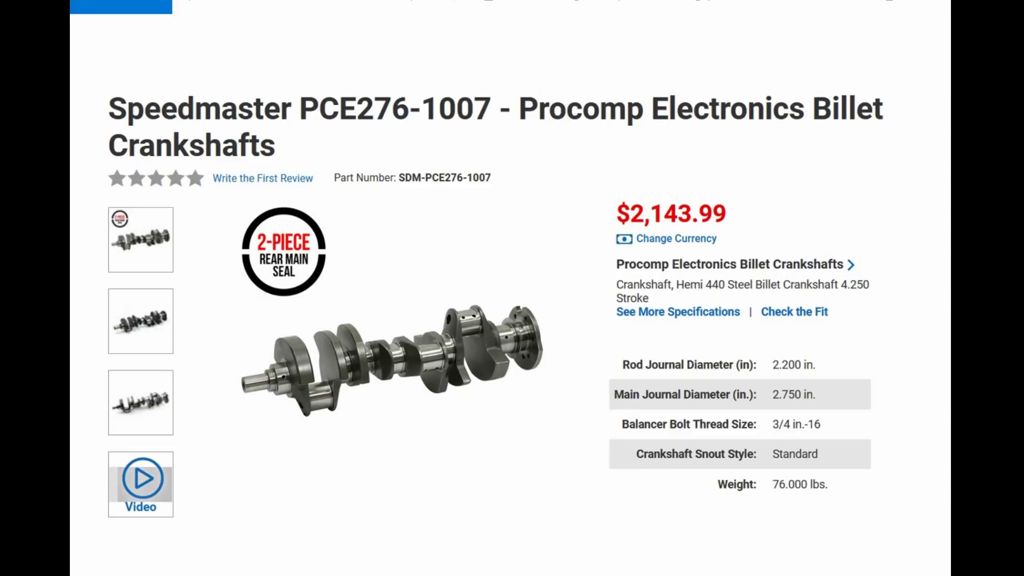
# Step: Bring up the open photo of the 557 outboard engine, view it and close it
pyautogui.moveTo(434, 573)
pyautogui.click(459, 535)
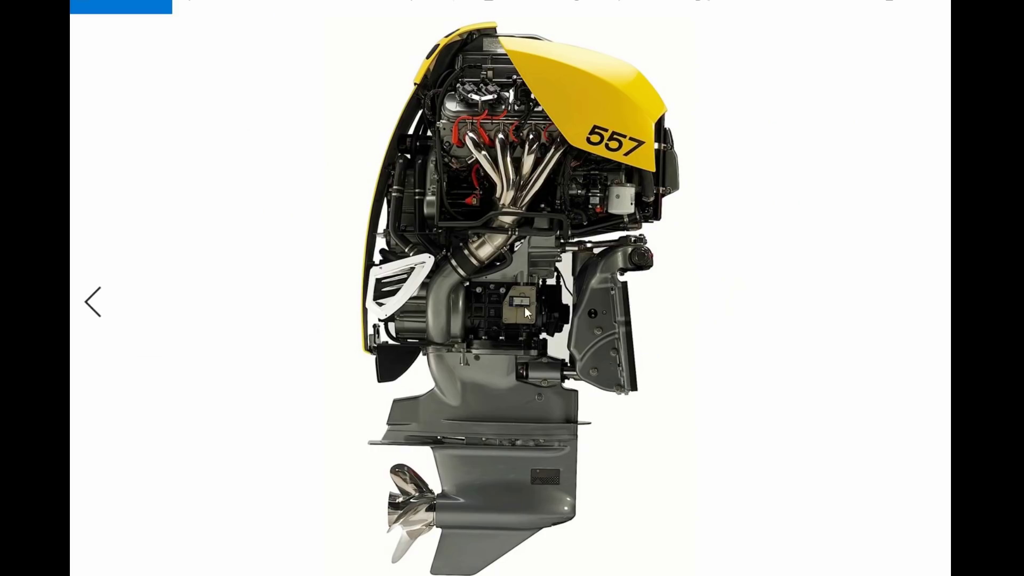
pyautogui.click(931, 7)
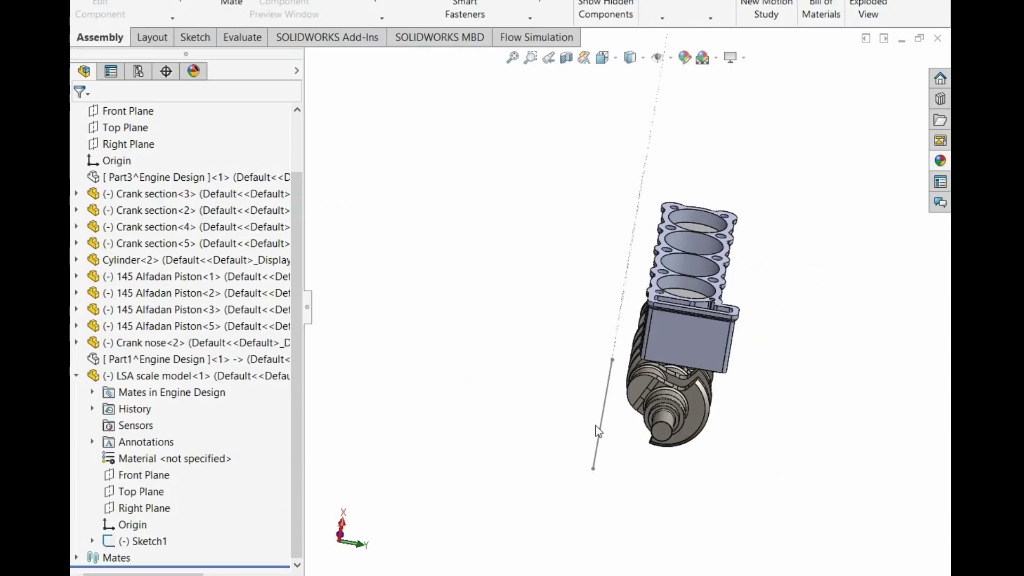
# Step: In SOLIDWORKS, evaluate the combined mass properties of Crank section<2> to <5> and Crank nose<2>, mark the mass reading and close the results
pyautogui.moveTo(596, 425); pyautogui.dragTo(626, 362, button='middle')
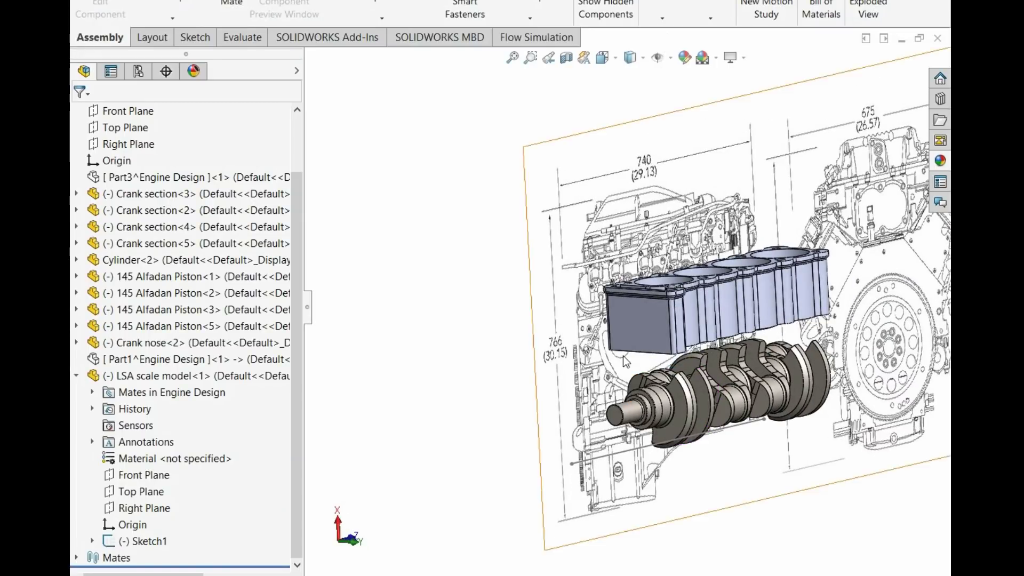
pyautogui.click(154, 194)
pyautogui.keyDown('shift'); pyautogui.click(154, 243); pyautogui.keyUp('shift')
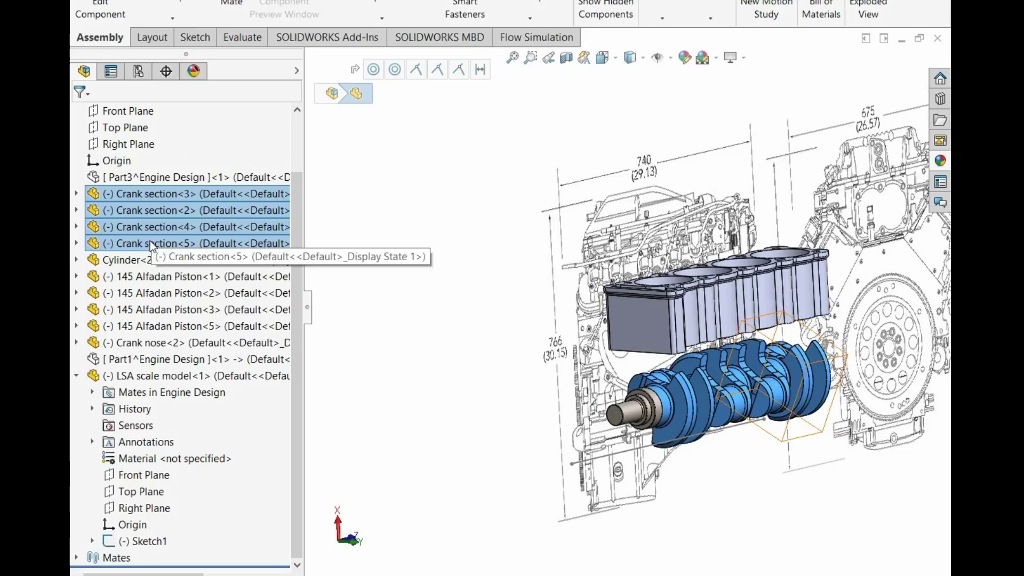
pyautogui.keyDown('ctrl'); pyautogui.click(141, 342); pyautogui.keyUp('ctrl')
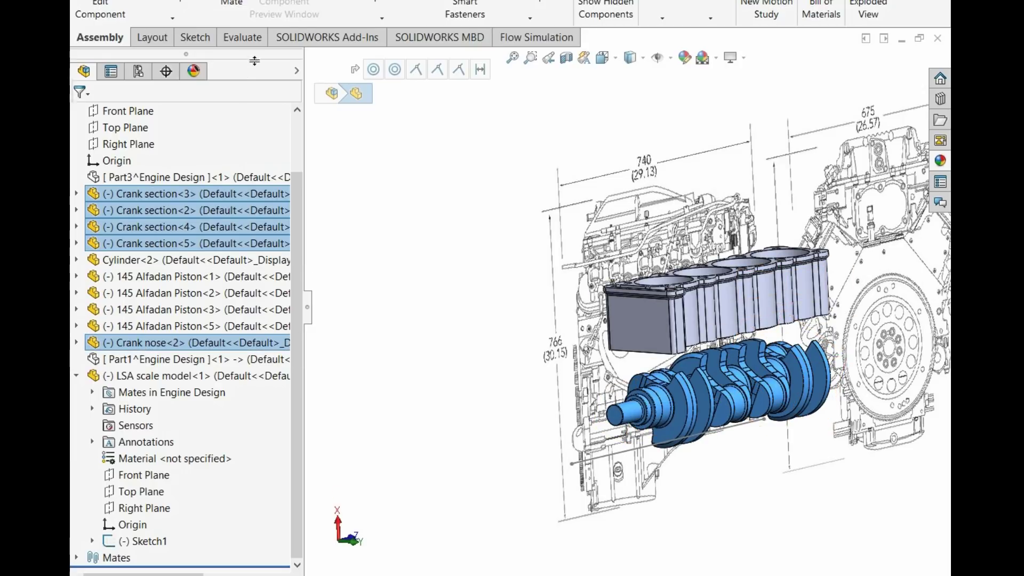
pyautogui.click(235, 42)
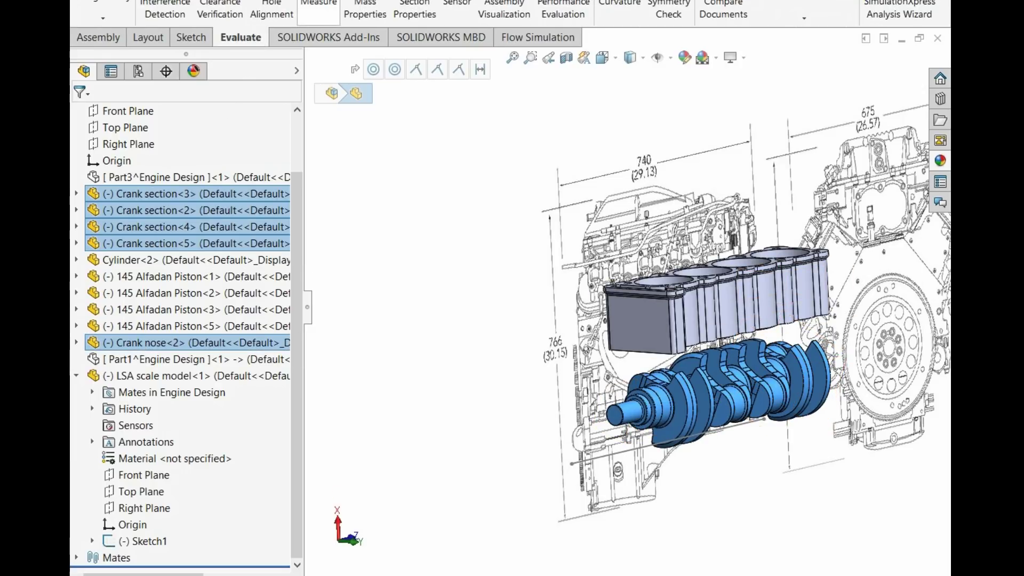
pyautogui.click(365, 10)
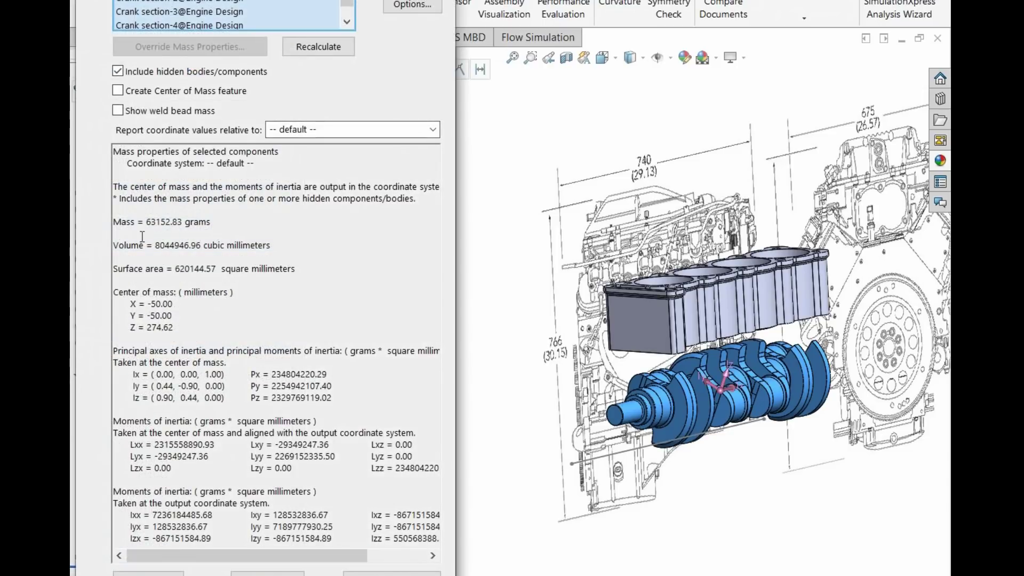
pyautogui.moveTo(146, 224); pyautogui.dragTo(164, 225)
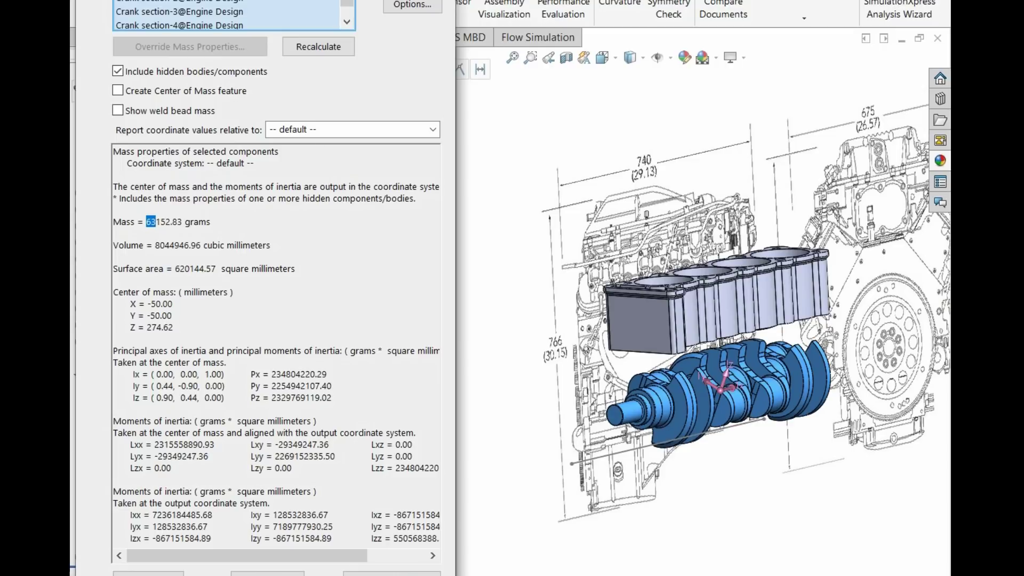
pyautogui.press('Escape')
pyautogui.click(554, 222)
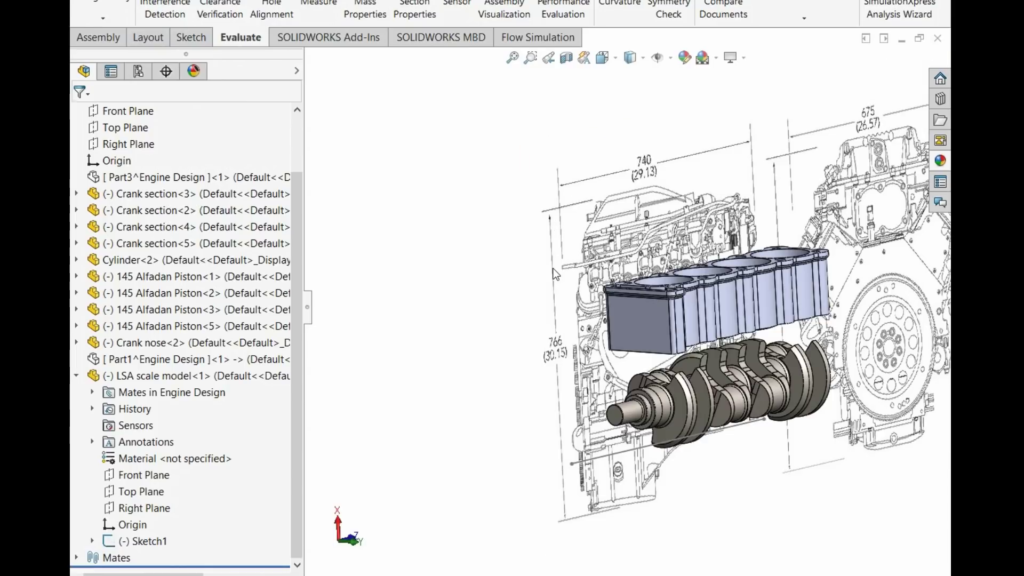
# Step: Switch to the Crankpin vs main journal workbook in Excel and check the Volvo D12's CC and Journal OD values
pyautogui.scroll(4, 681, 426)
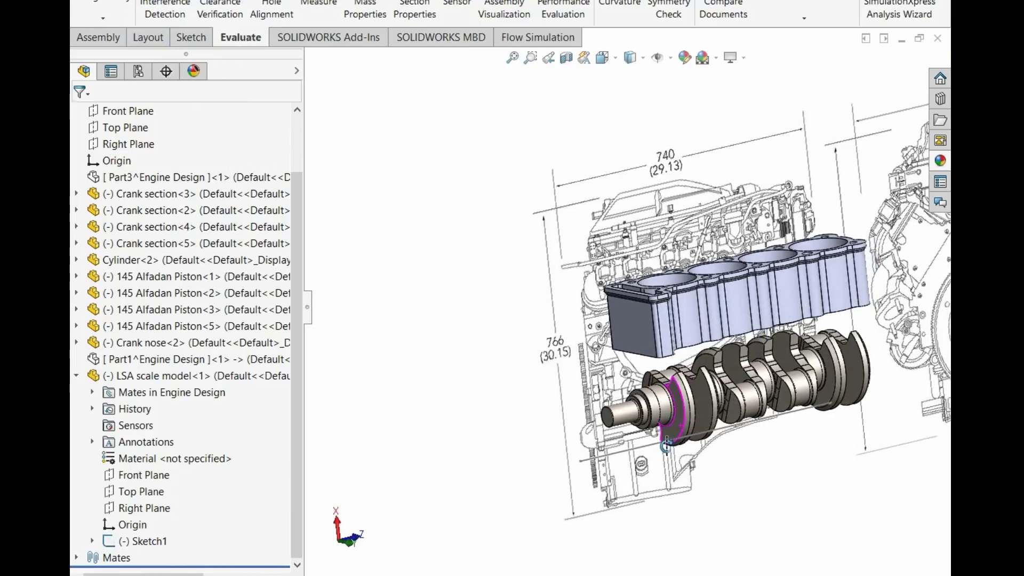
pyautogui.scroll(-4, 795, 386)
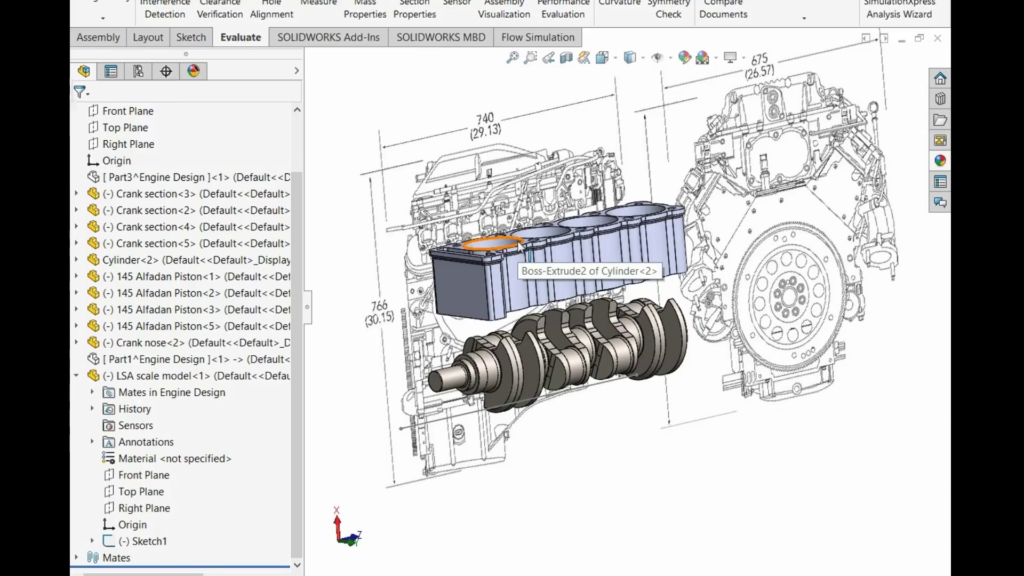
pyautogui.moveTo(349, 275); pyautogui.dragTo(365, 281, button='middle')
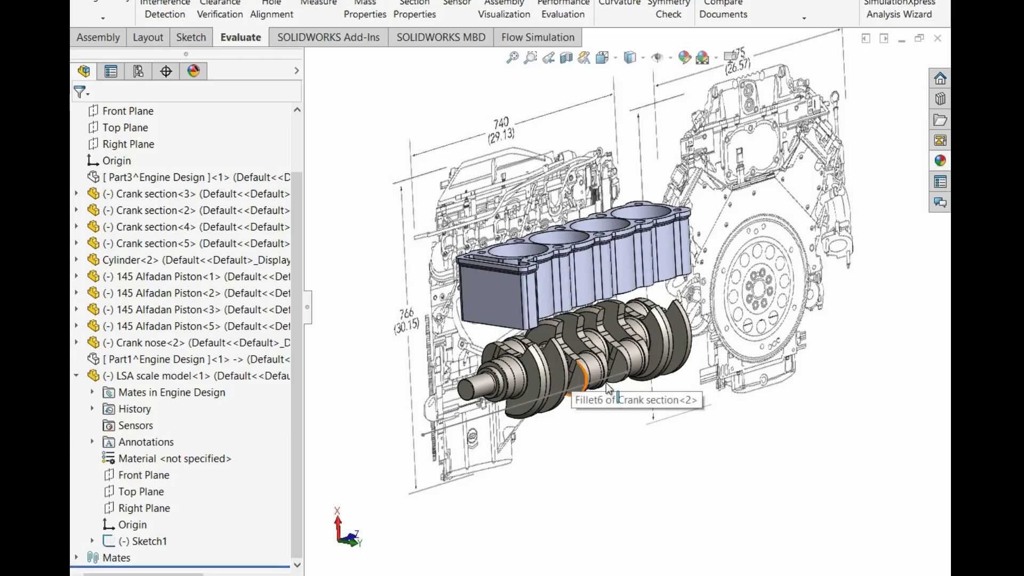
pyautogui.moveTo(601, 575)
pyautogui.click(693, 522)
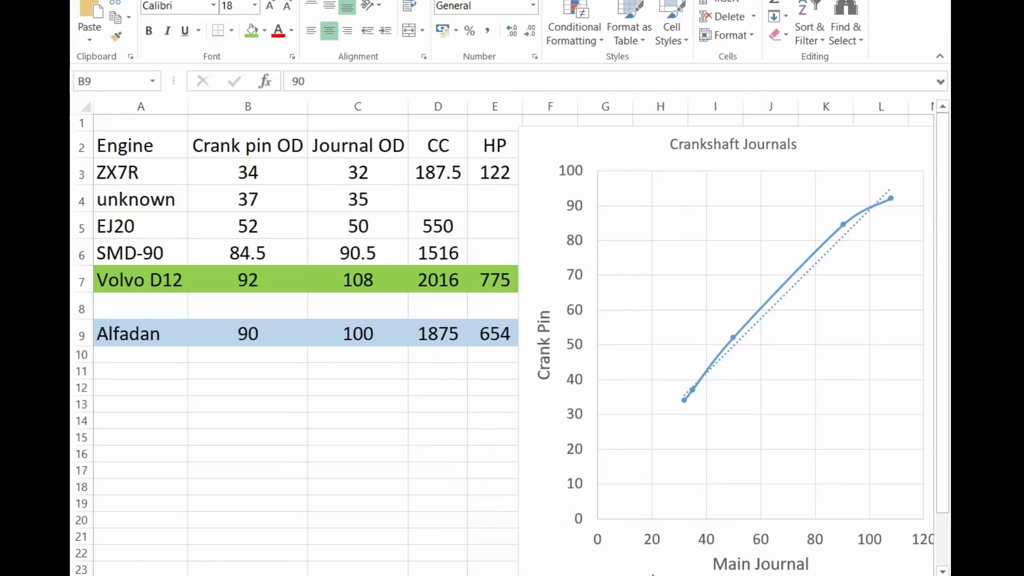
pyautogui.click(426, 288)
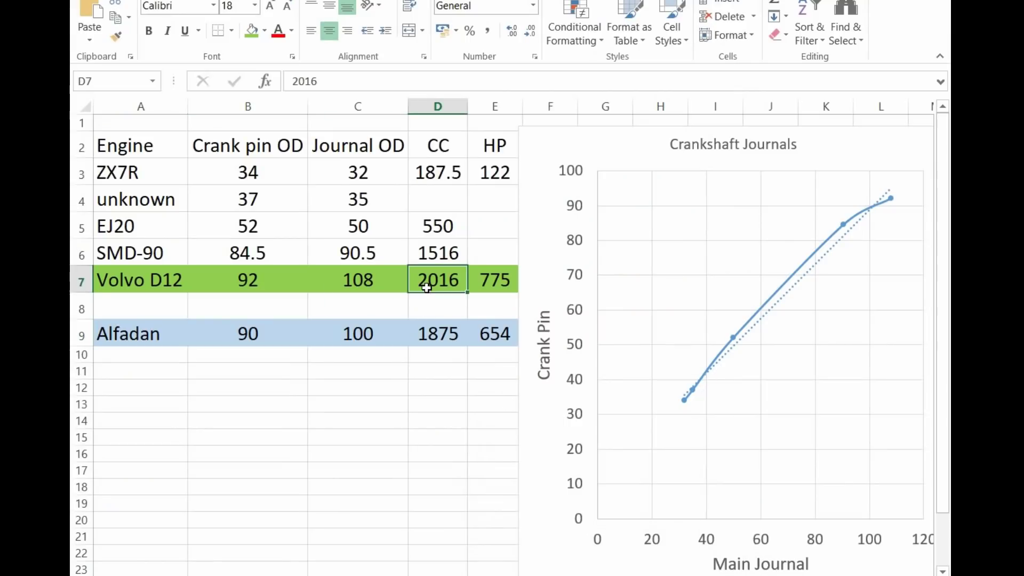
pyautogui.click(379, 276)
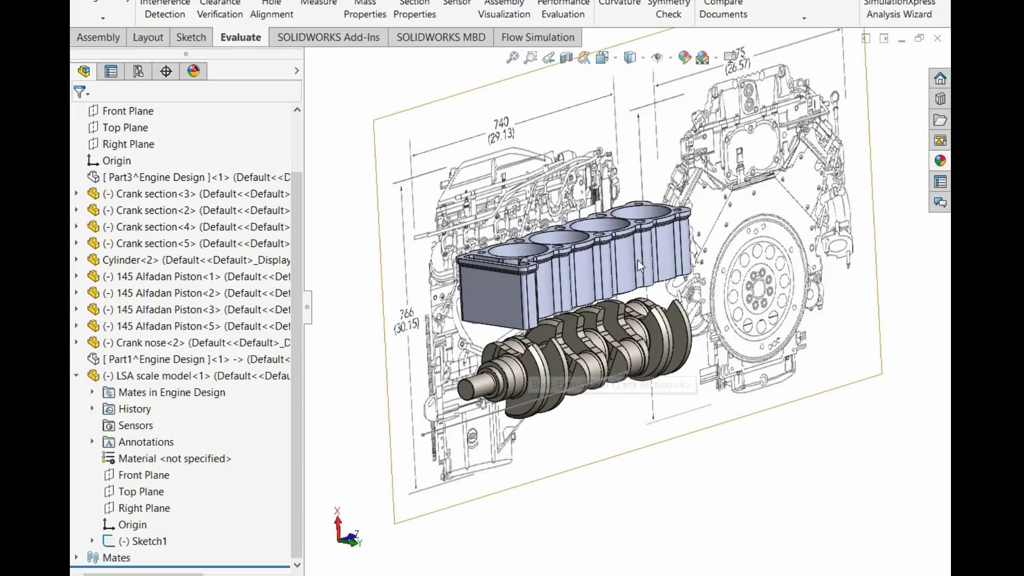
# Step: Return to the SOLIDWORKS assembly and examine the crankshaft's front counterweight on Crank section<4>, close up and with the whole model in view
pyautogui.moveTo(638, 260); pyautogui.dragTo(664, 328, button='middle')
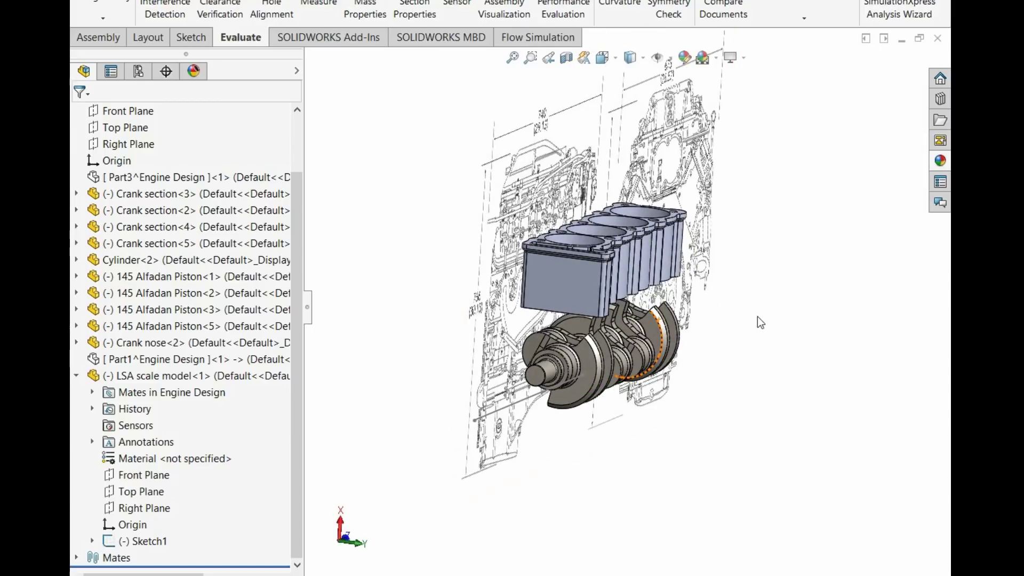
pyautogui.scroll(-3, 618, 331)
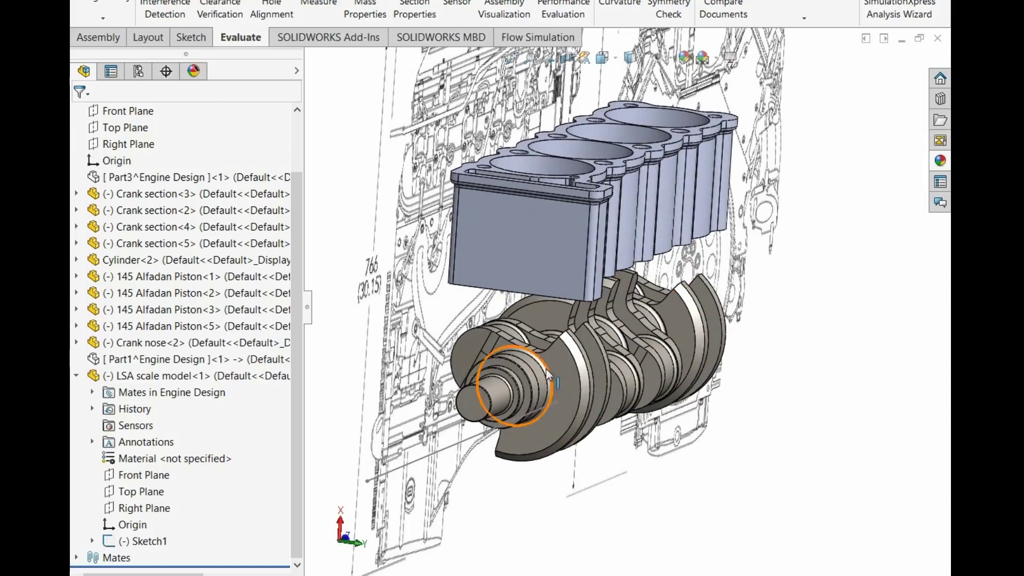
pyautogui.click(561, 362)
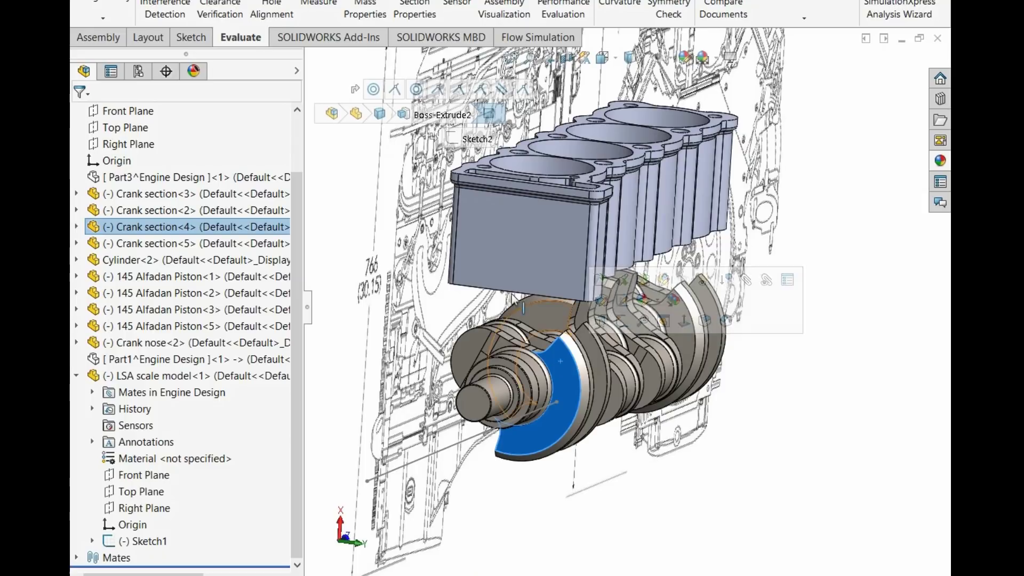
pyautogui.click(893, 351)
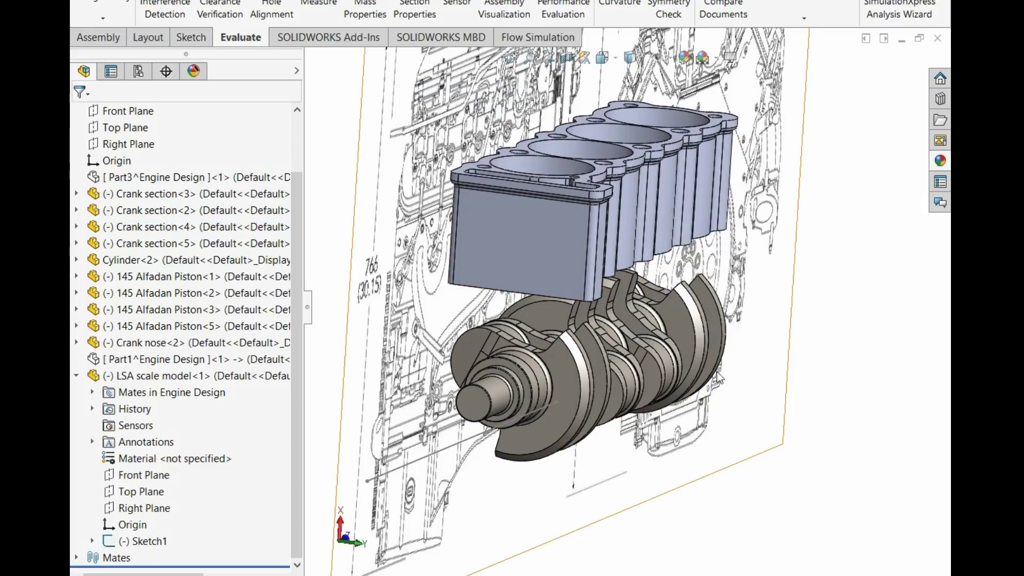
pyautogui.click(561, 360)
pyautogui.click(832, 354)
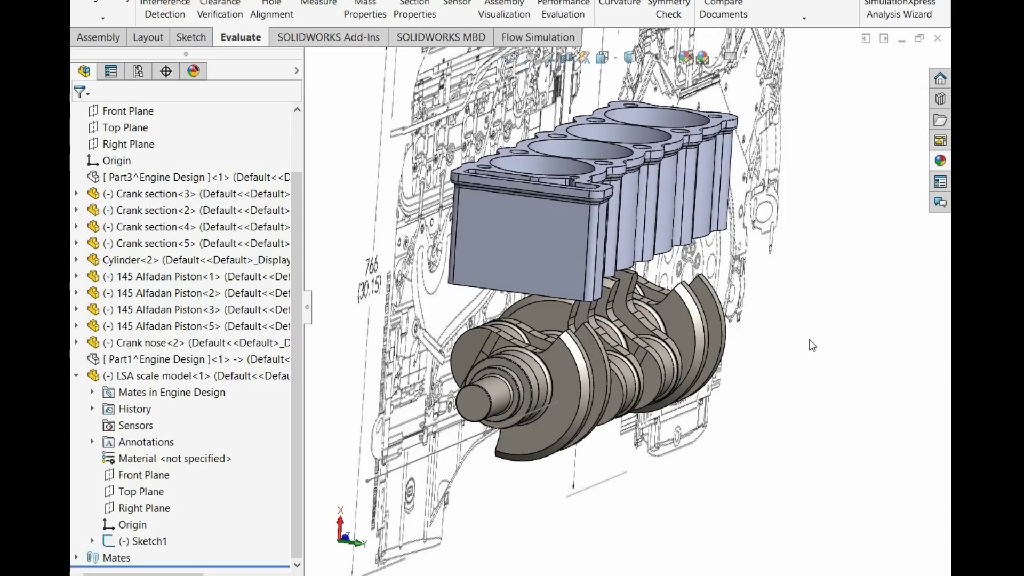
pyautogui.press('f')
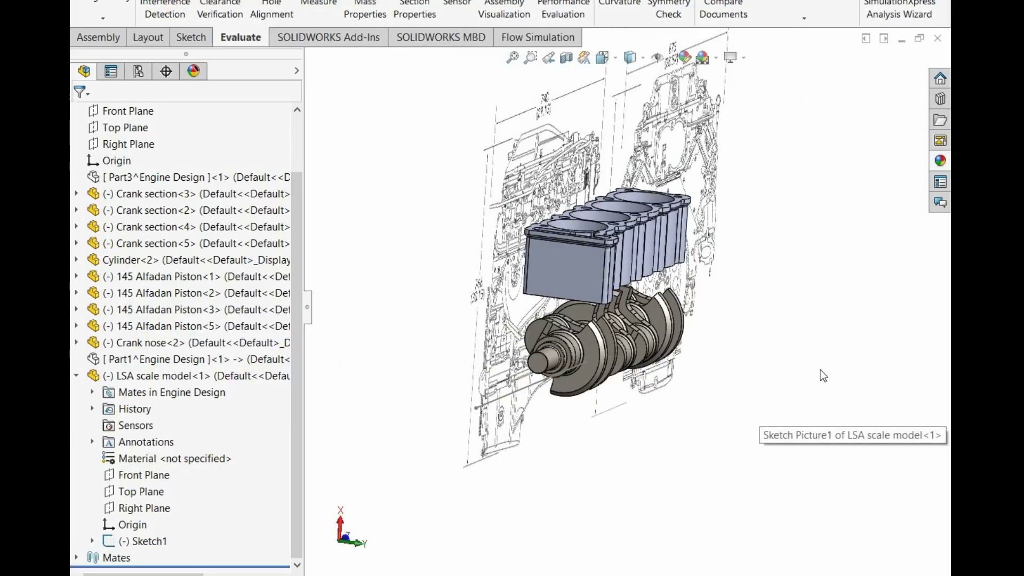
pyautogui.moveTo(797, 315); pyautogui.dragTo(794, 292, button='middle')
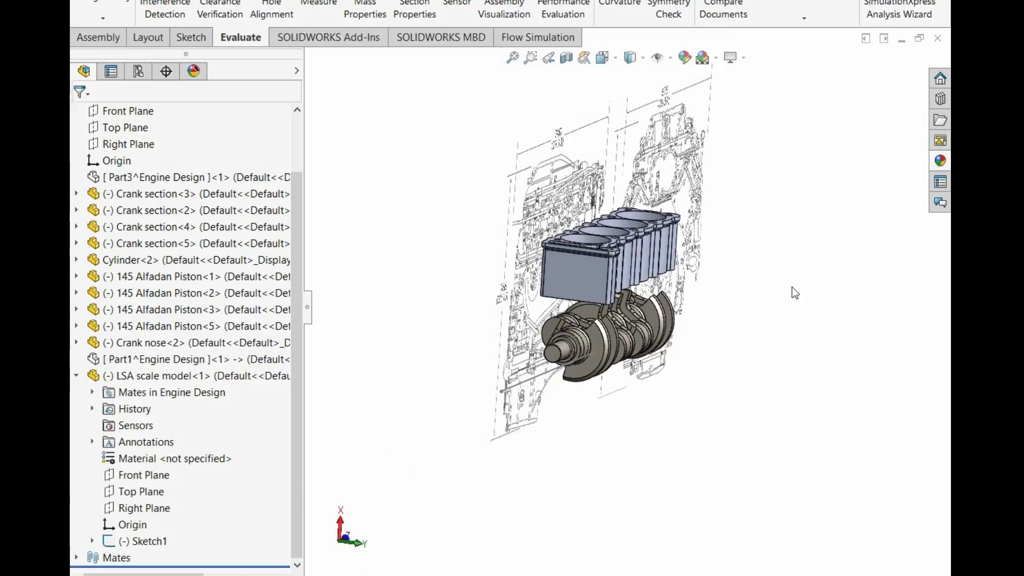